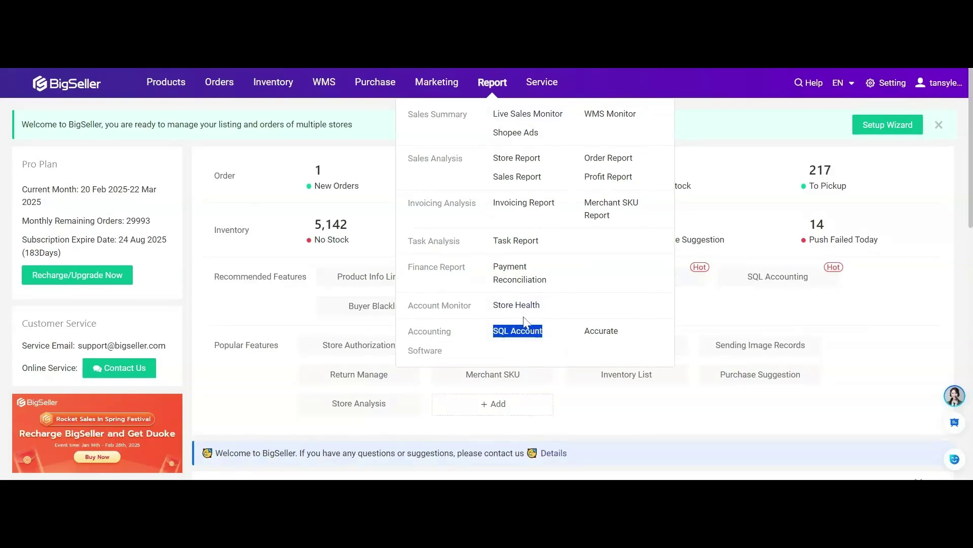
Step: Open the SQL Account report, then go to the accounting software authorizations under Other Authorization in the settings
left_click(524, 332)
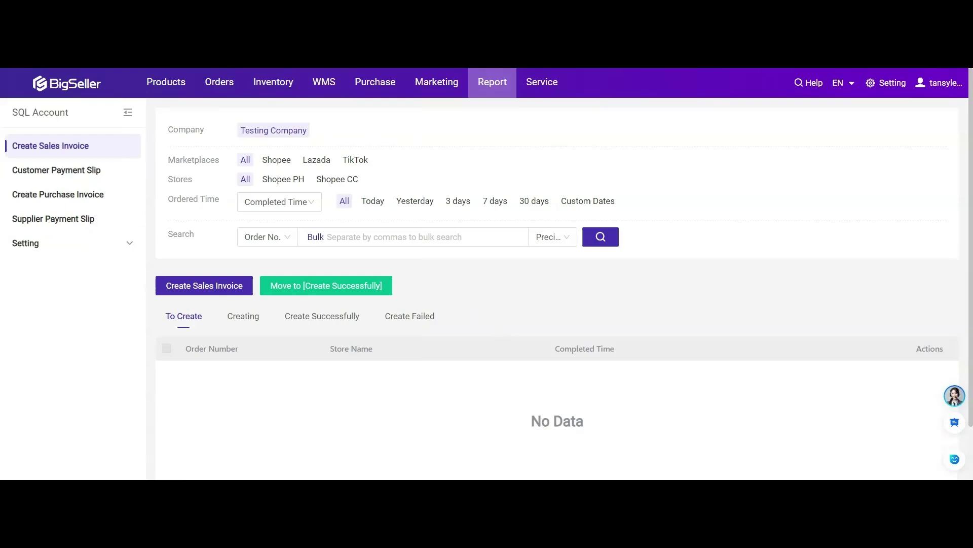
left_click(884, 86)
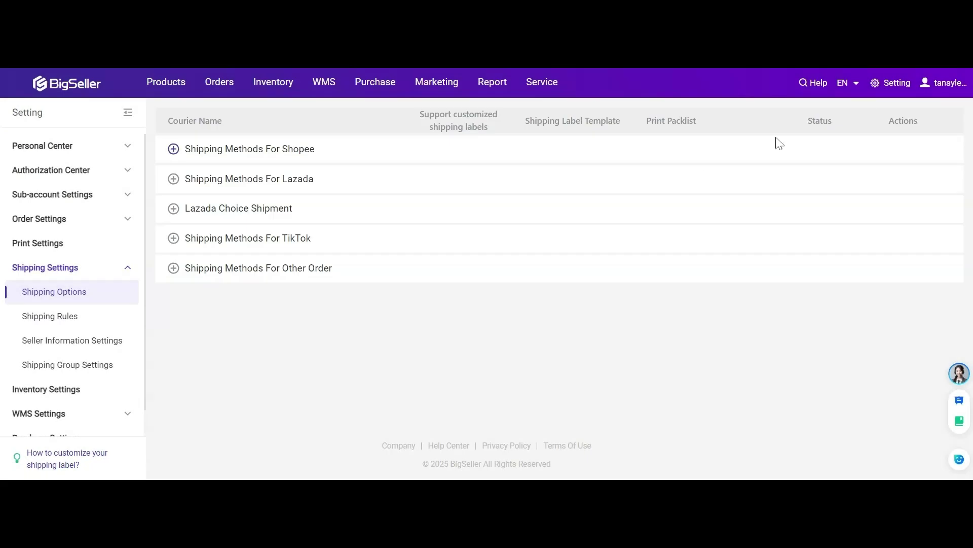
left_click(94, 174)
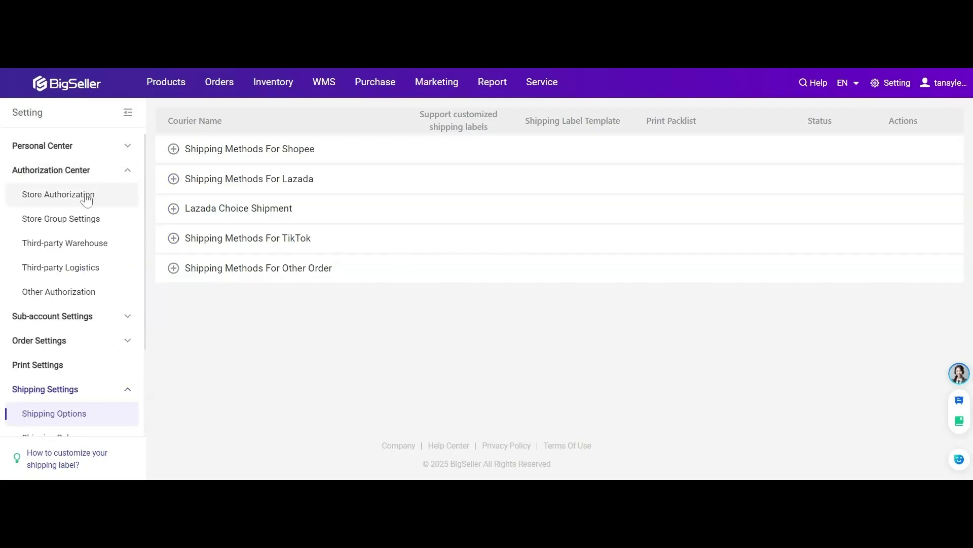
left_click(71, 291)
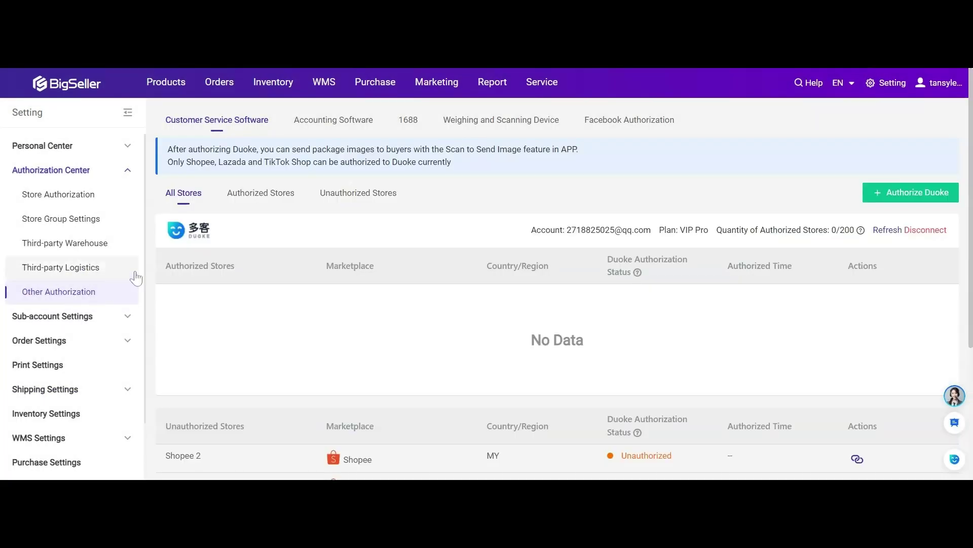
left_click(318, 125)
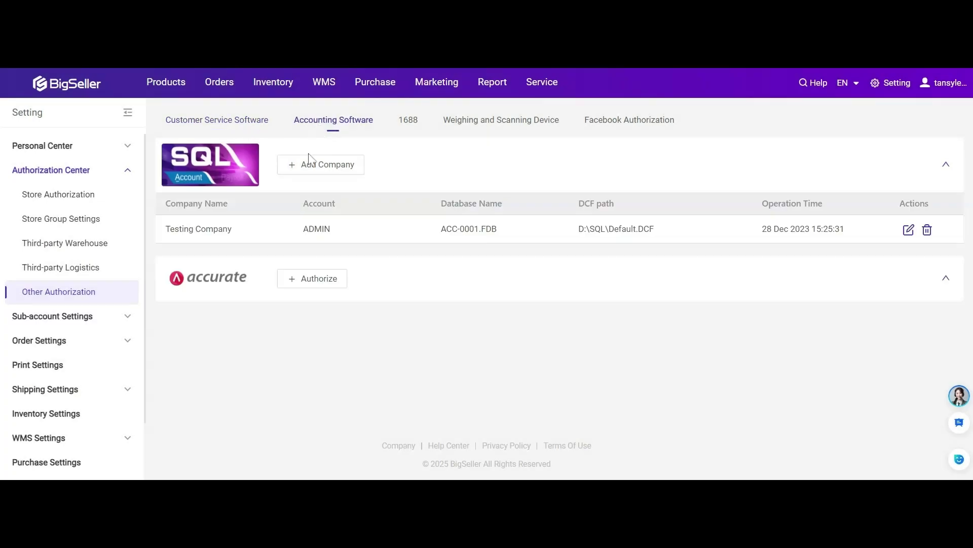
Step: Open the form for adding an SQL Account company and review its company name, user, password, database name and DCF path fields
left_click(337, 167)
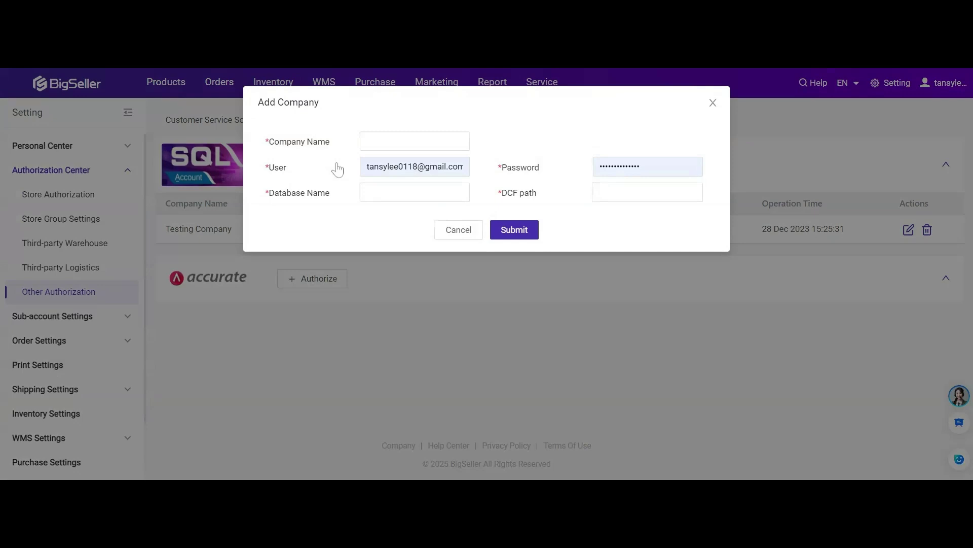
left_click_drag(269, 143, 332, 145)
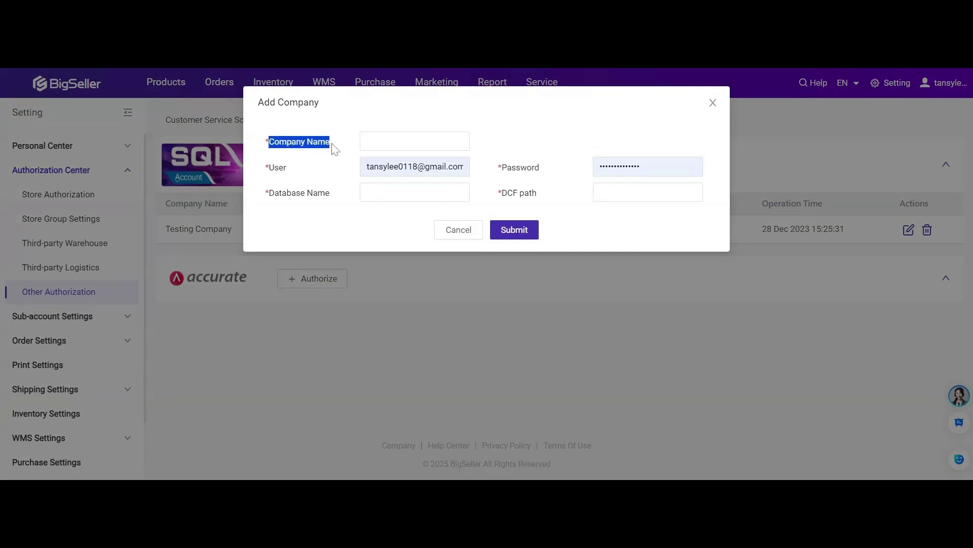
left_click_drag(268, 168, 289, 171)
left_click_drag(502, 170, 543, 174)
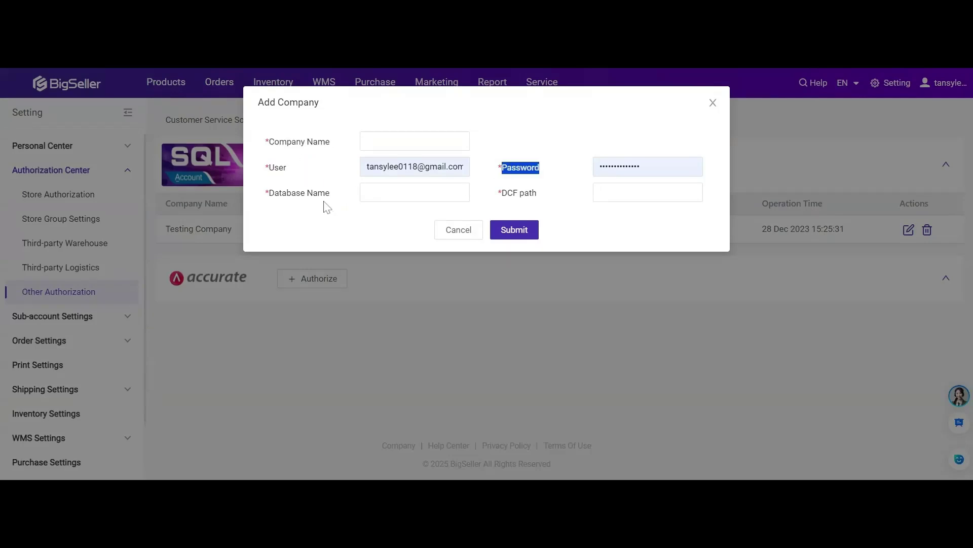
left_click_drag(268, 193, 335, 195)
left_click_drag(502, 193, 555, 198)
left_click(562, 200)
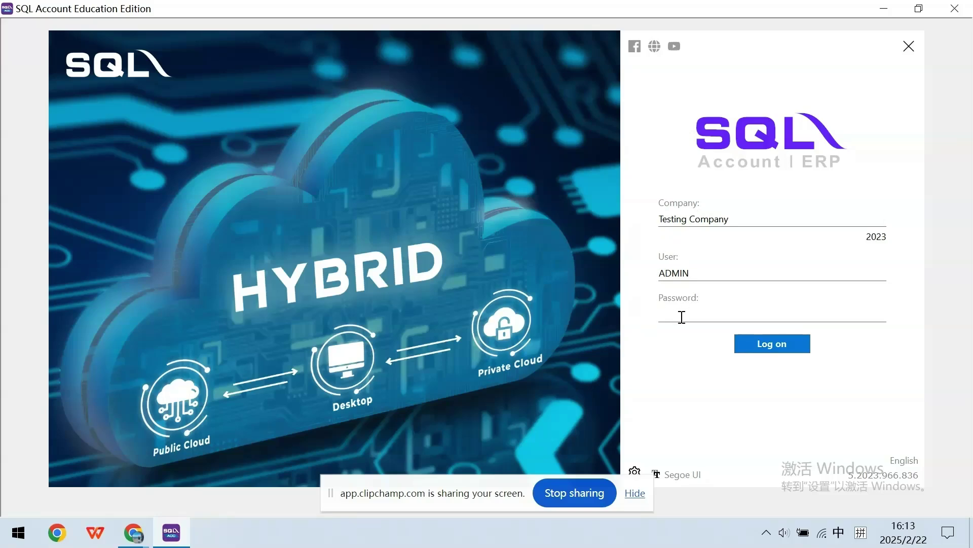
Step: Look up the company database in SQL Account, enter database ACC-0001 and DCF path C:\eStream\SQLAccounting\Share\Default.DCF in BigSeller's company form, and close it without submitting
left_click(638, 473)
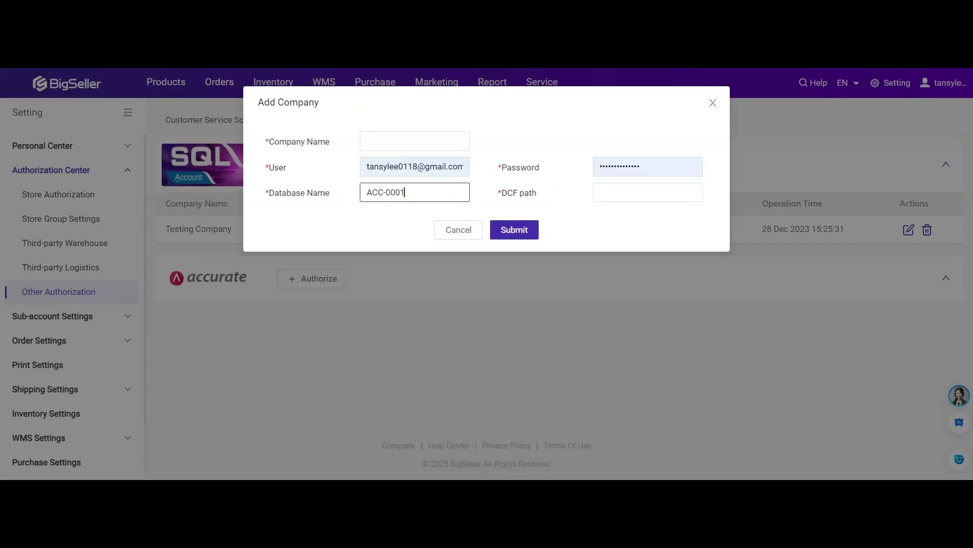
left_click_drag(537, 413, 735, 419)
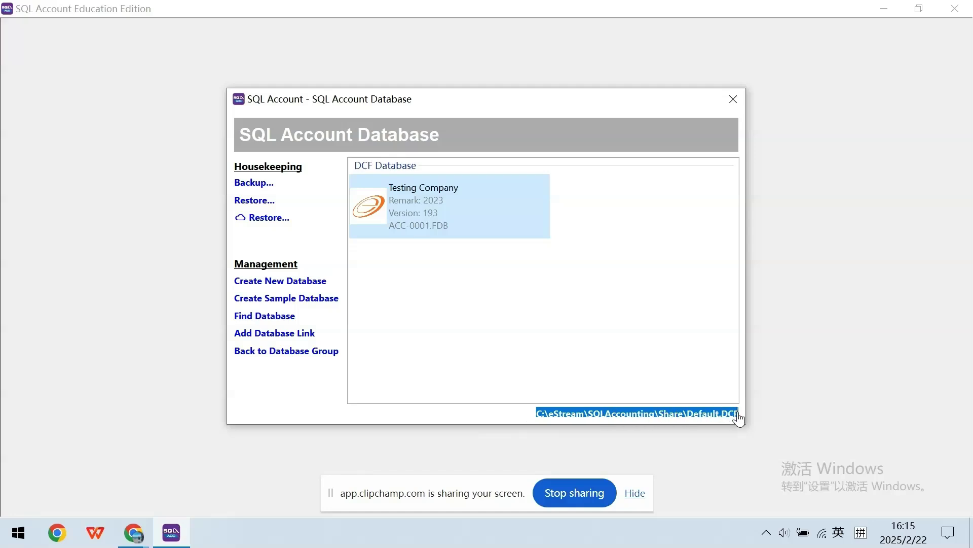
left_click(732, 419)
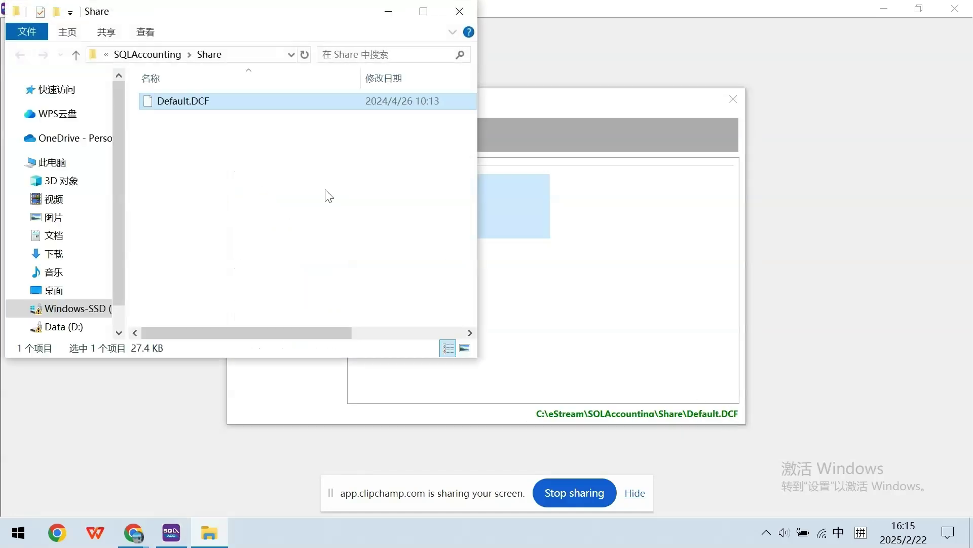
left_click(459, 11)
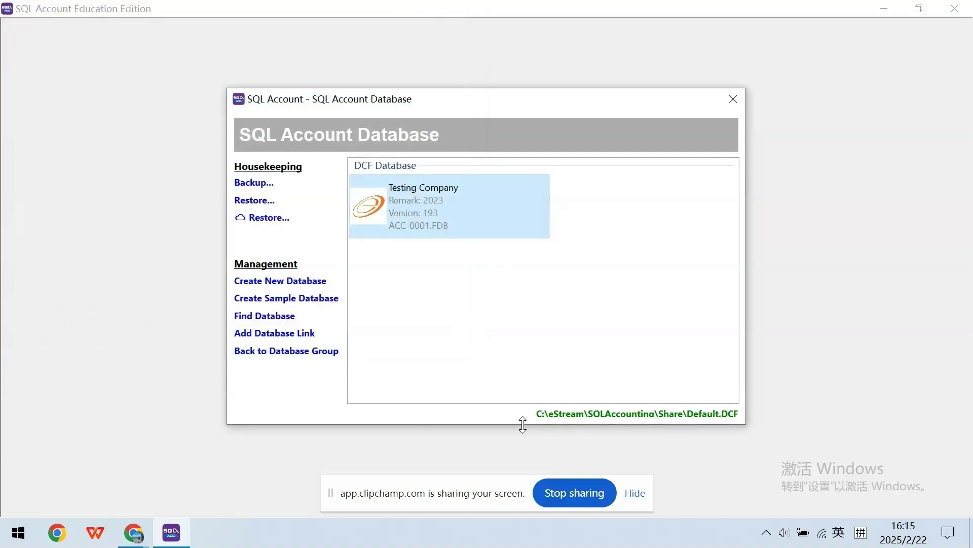
double_click(731, 414)
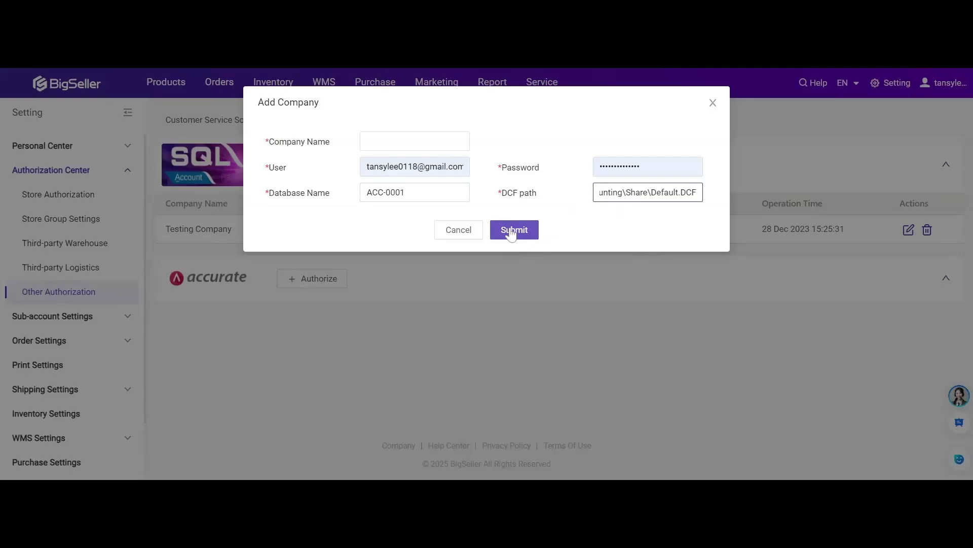
left_click(713, 104)
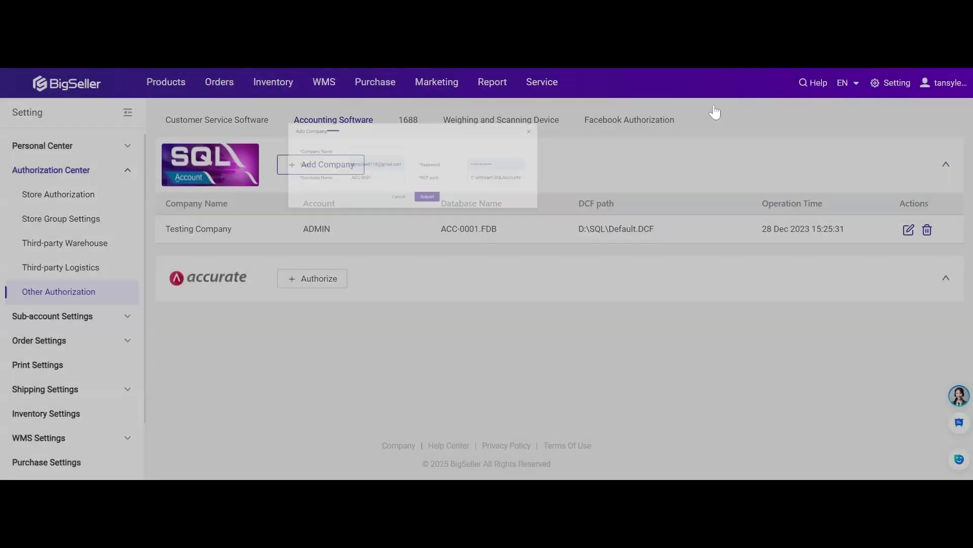
Step: Review the authorized Testing Company entry and open the SKU mapping settings of the SQL Account report
left_click_drag(165, 229, 780, 231)
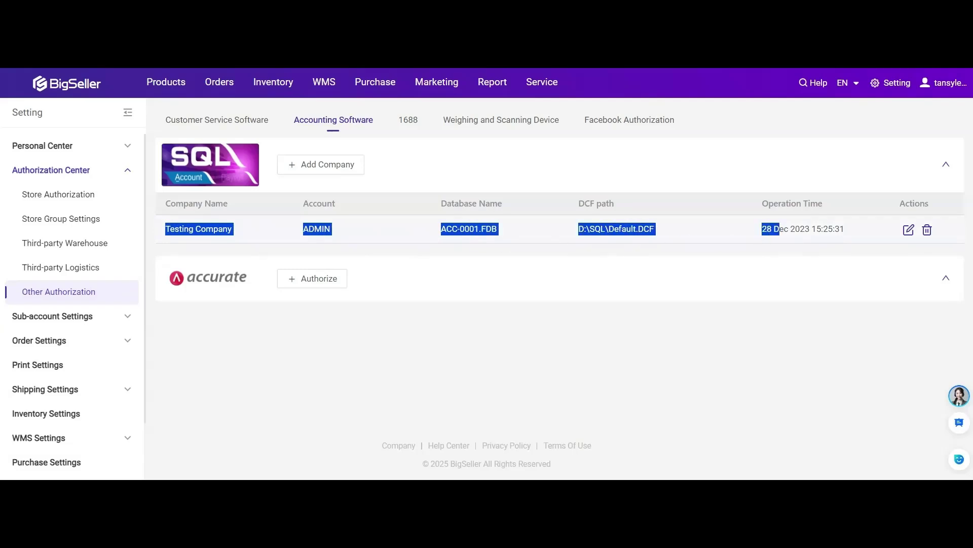
left_click(757, 257)
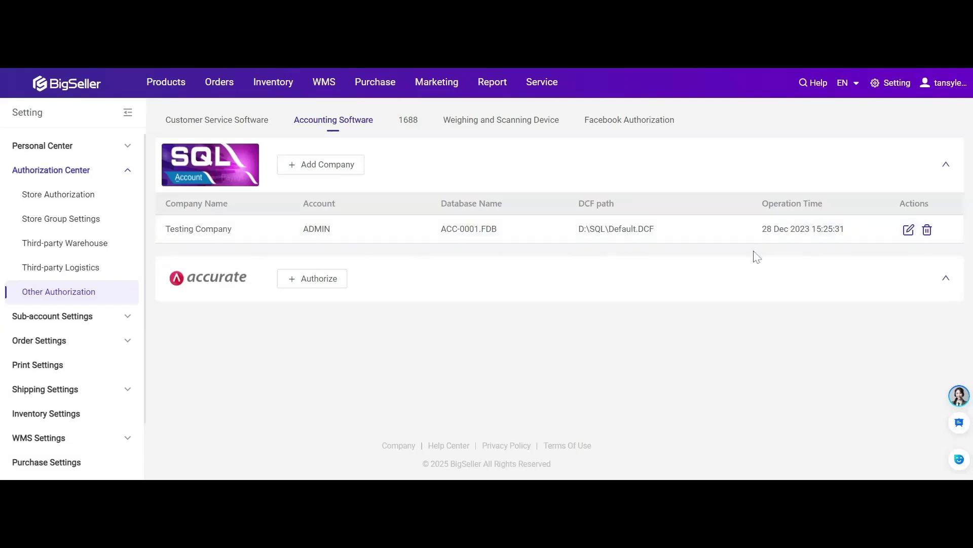
mouse_move(489, 90)
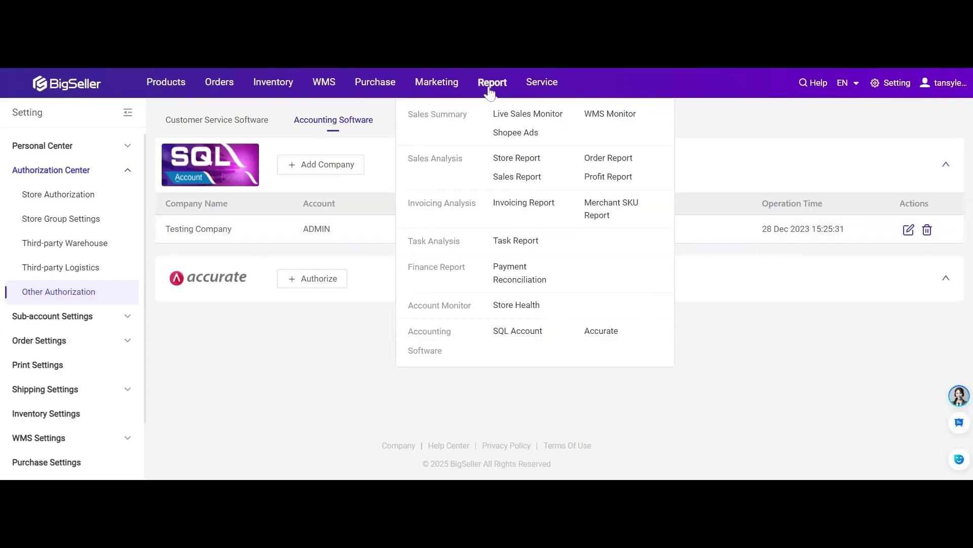
left_click(529, 344)
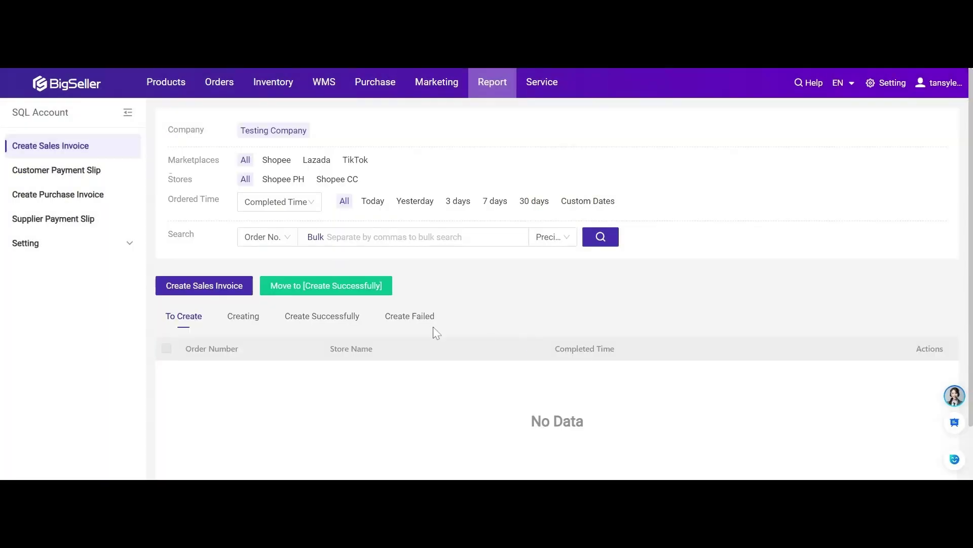
left_click(123, 246)
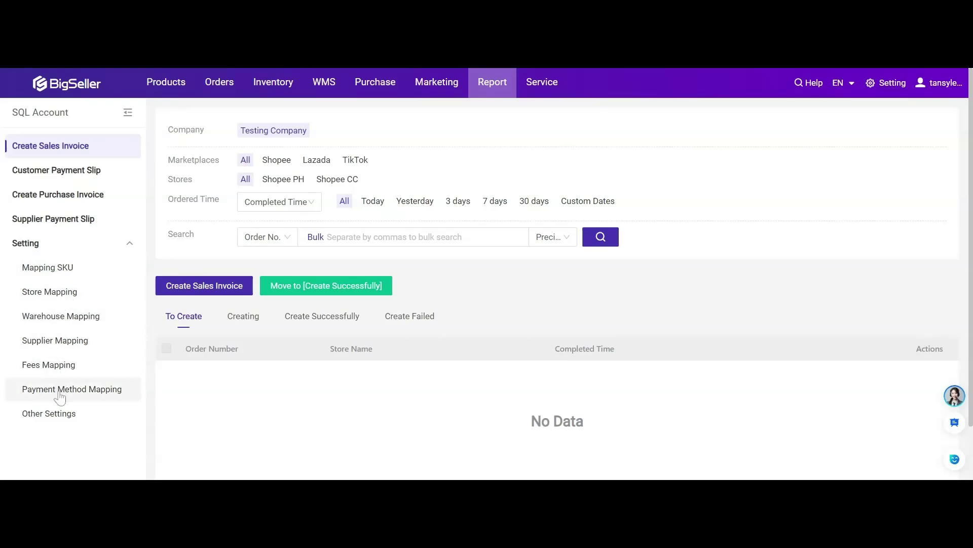
left_click(60, 281)
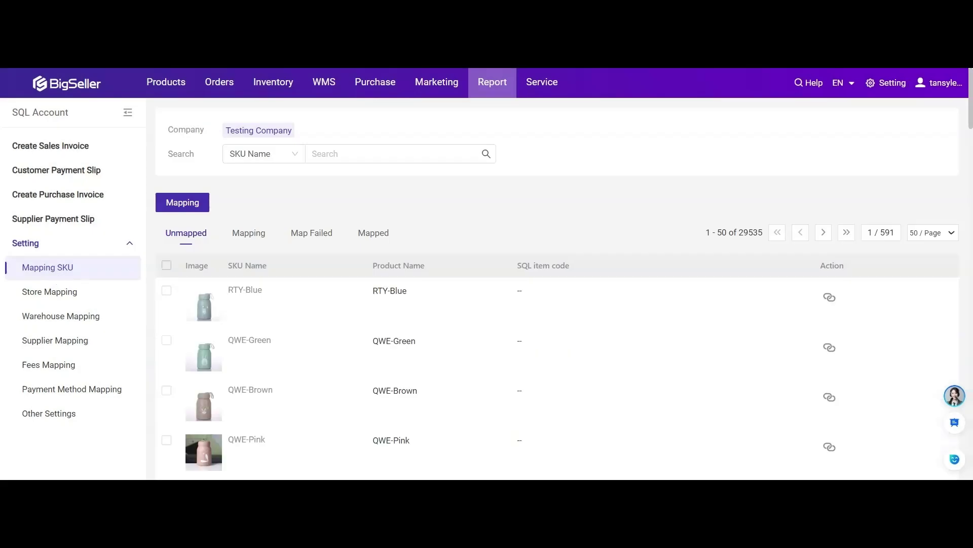
Step: Try to map the unmapped SKU RTY-Blue, and check the startup log in the BigSeller Finance Plugin
left_click(167, 291)
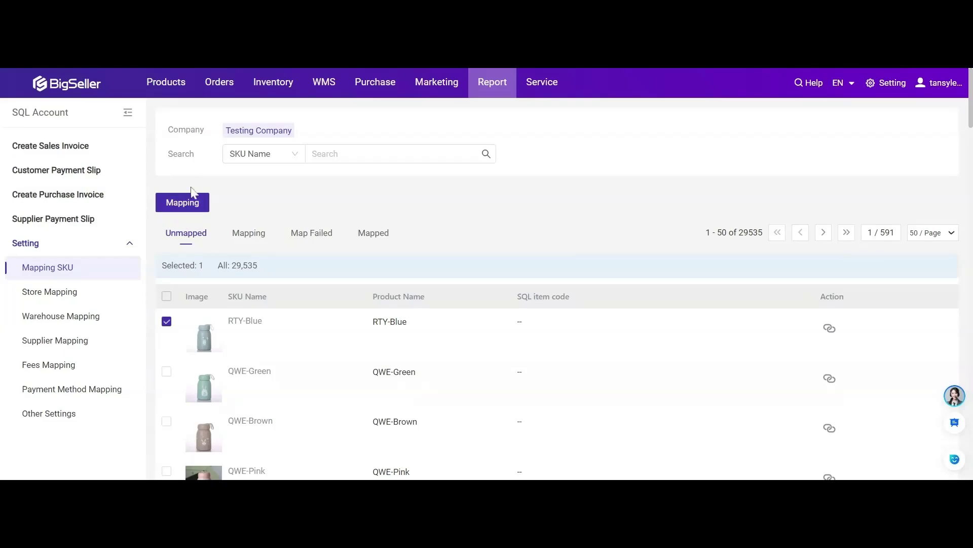
left_click(829, 328)
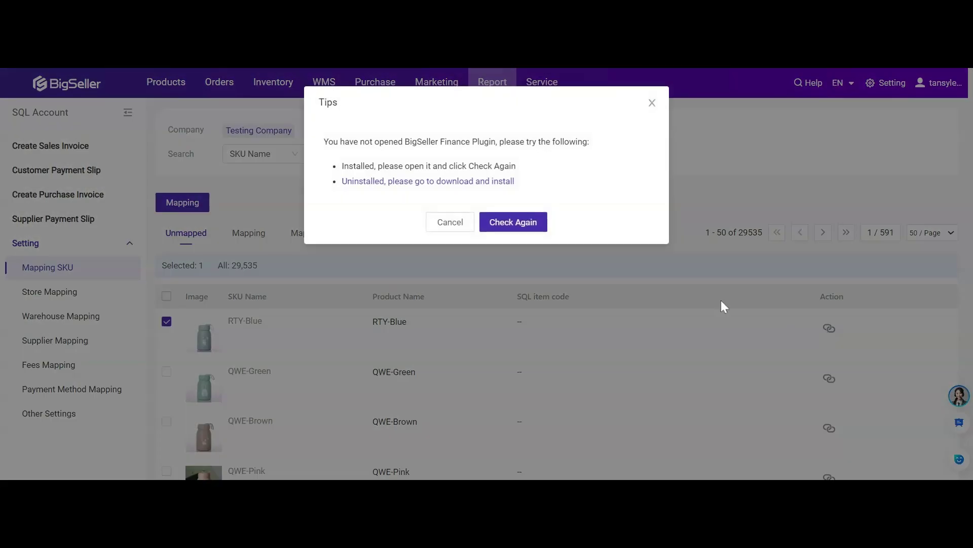
left_click_drag(327, 143, 600, 152)
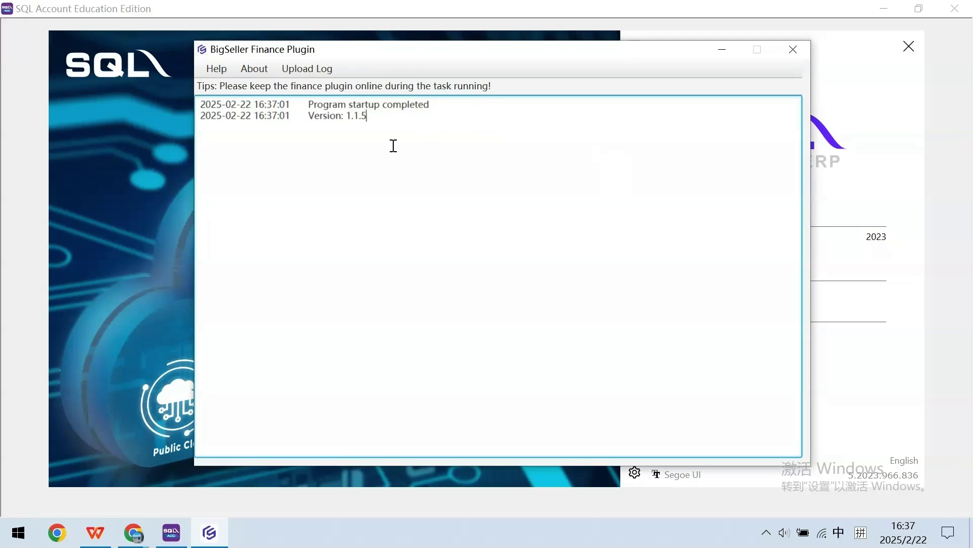
left_click_drag(387, 121, 179, 98)
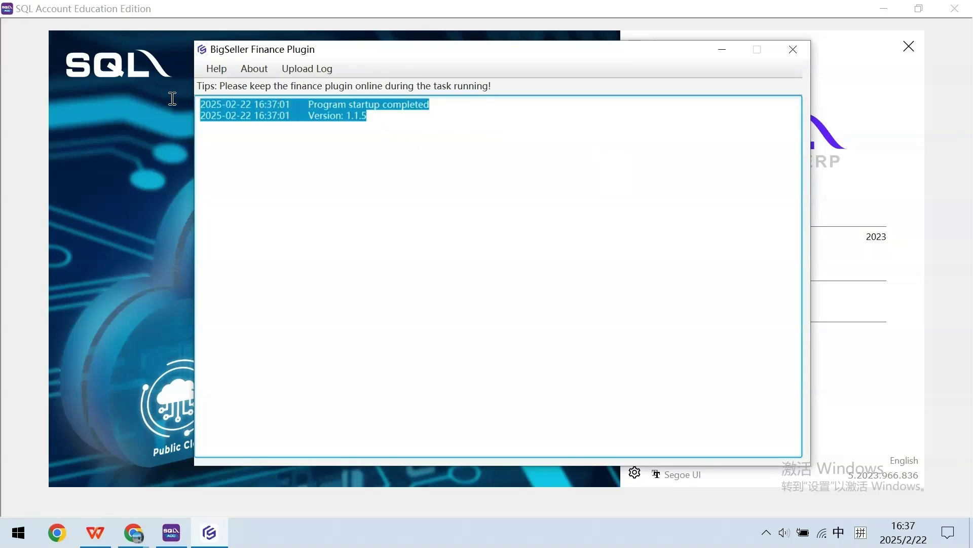
left_click(417, 126)
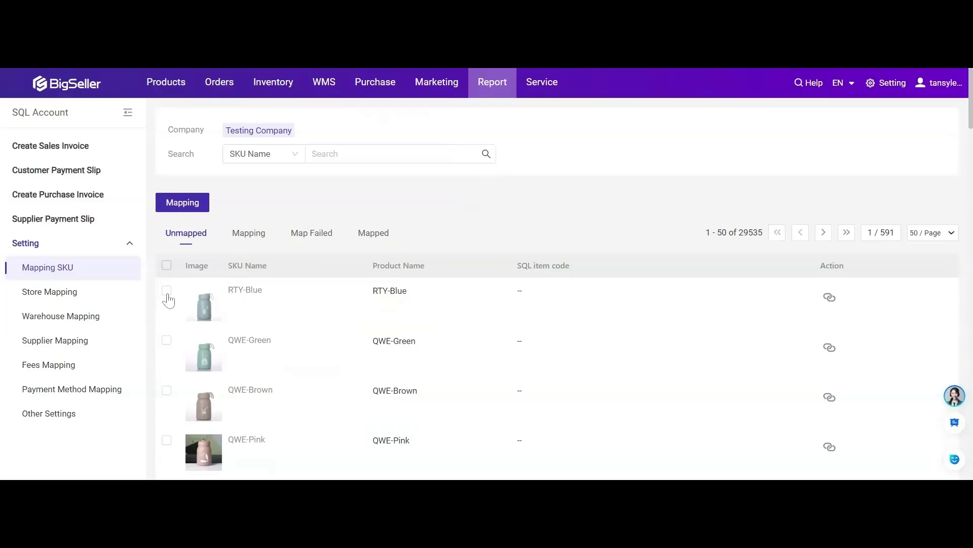
Step: Select the unmapped SKUs RTY-Blue and QWE-Green, and read the help article's note on how SKU names map to item codes
left_click(167, 293)
left_click(167, 372)
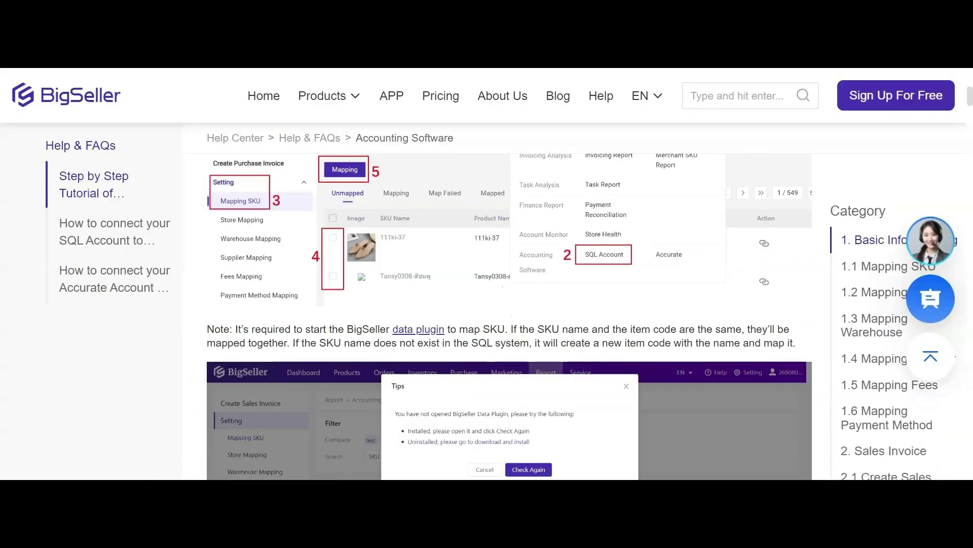
left_click_drag(508, 330, 790, 330)
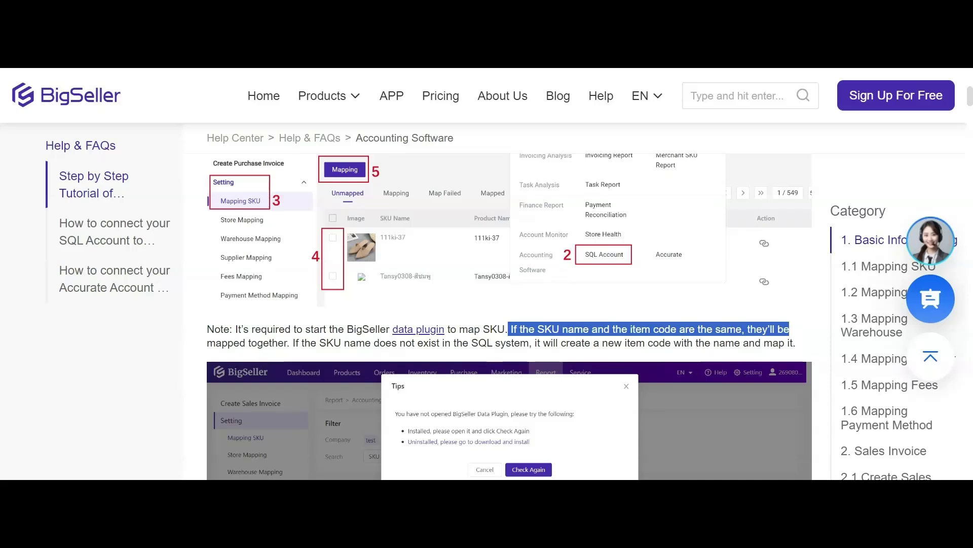
left_click_drag(206, 343, 796, 343)
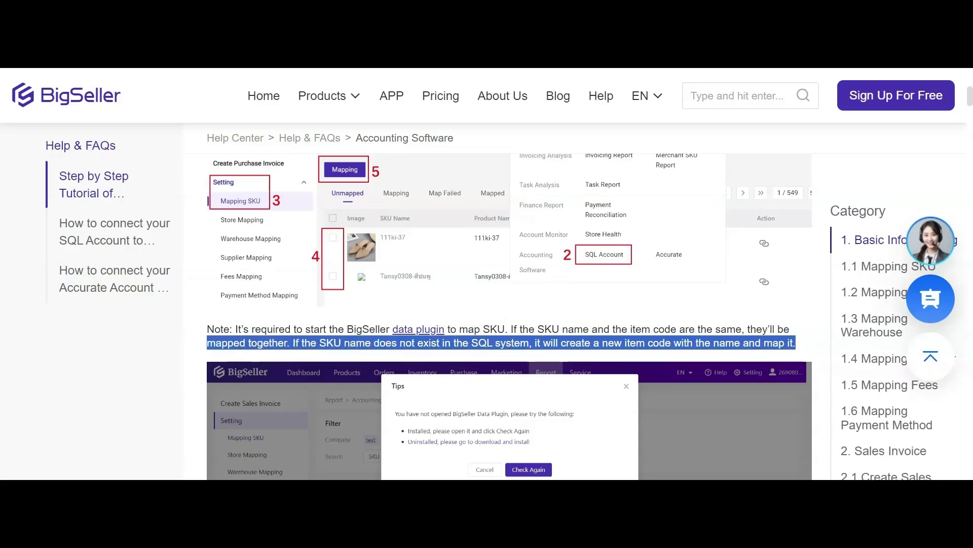
left_click(796, 343)
scroll(509, 316, "down", 5)
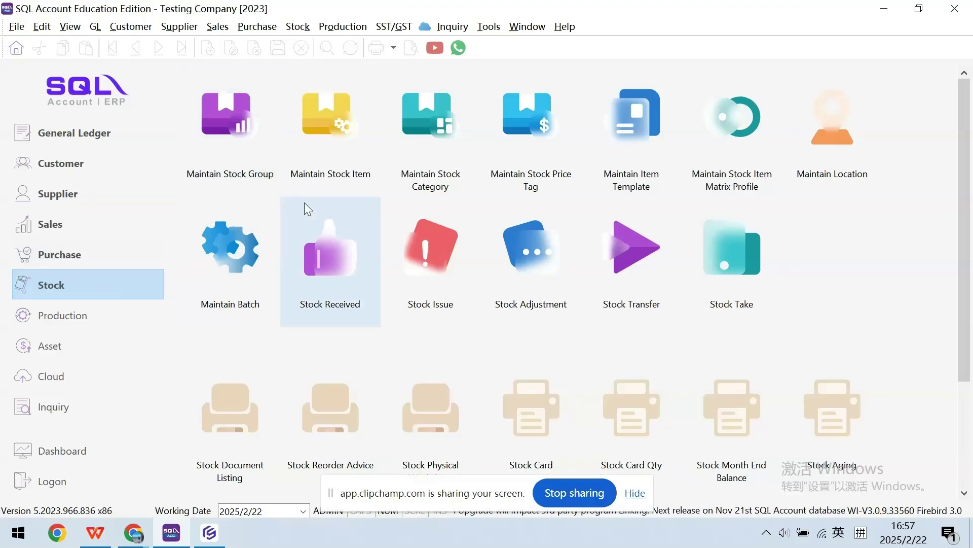
Step: Switch to SQL Account, open the stock item list and inspect the item code of BOM-01/Black
left_click(334, 146)
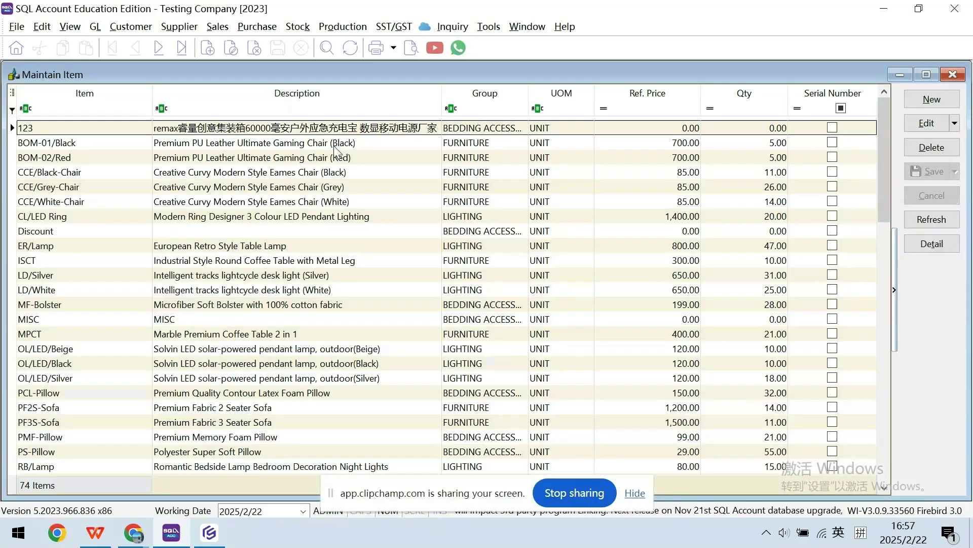
double_click(74, 142)
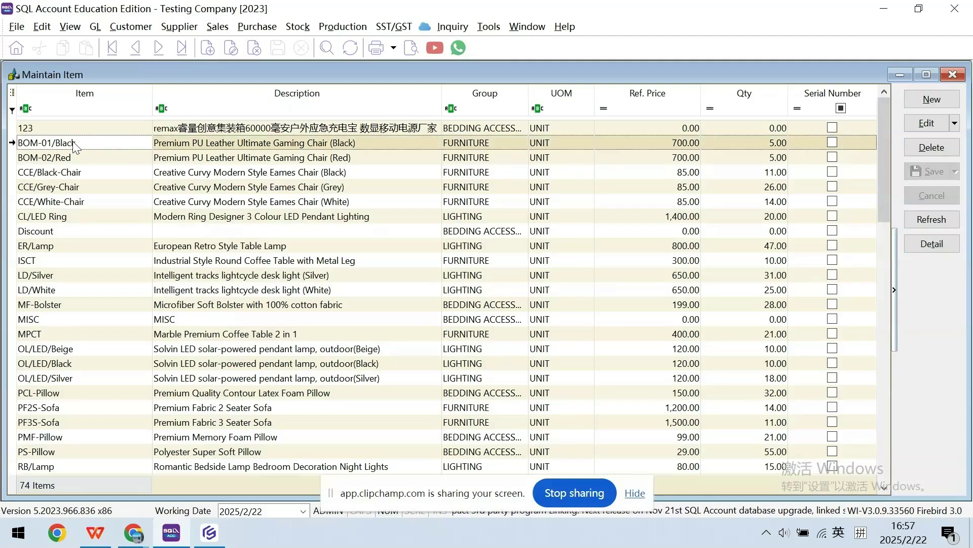
double_click(204, 118)
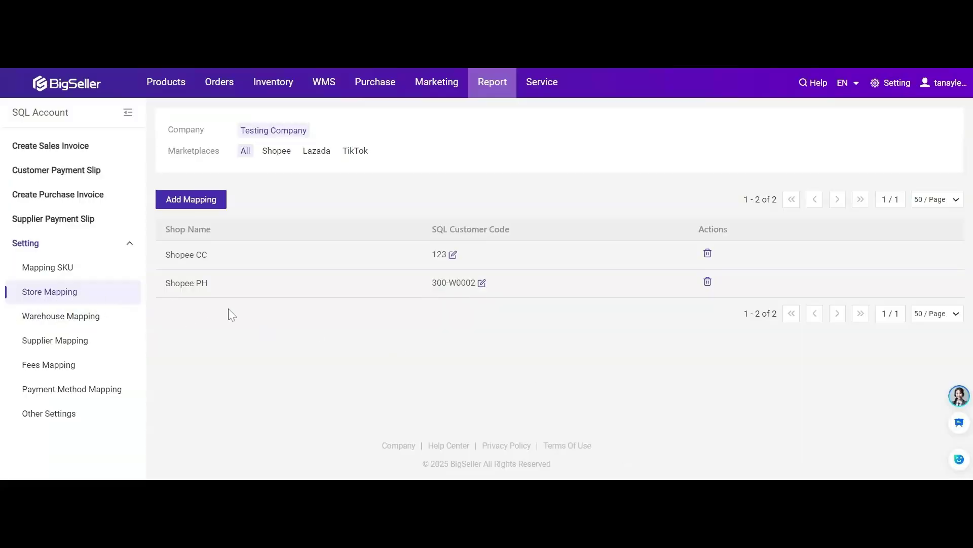
Step: Start a new store mapping for Testing Company with Shopee 2 as the store and ready its SQL customer code for entry
left_click(175, 212)
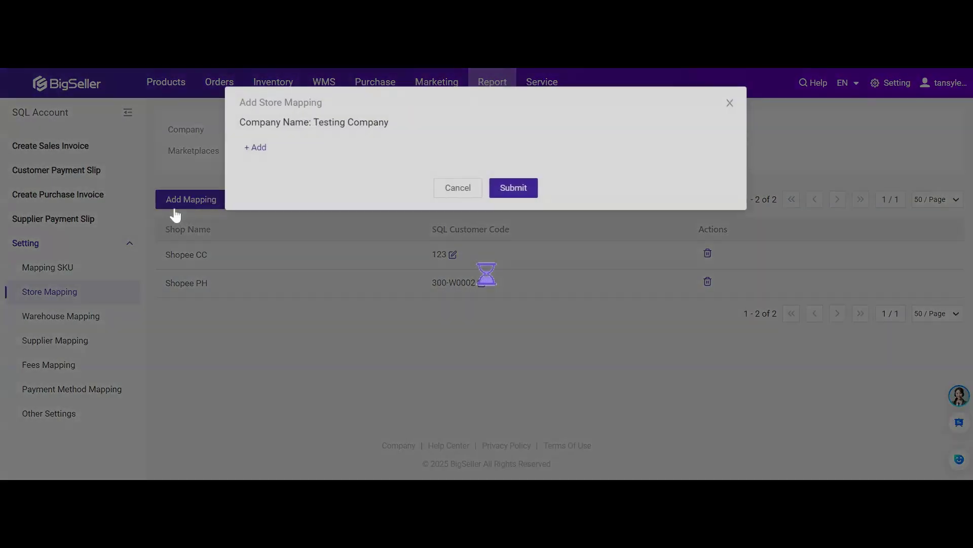
left_click(329, 154)
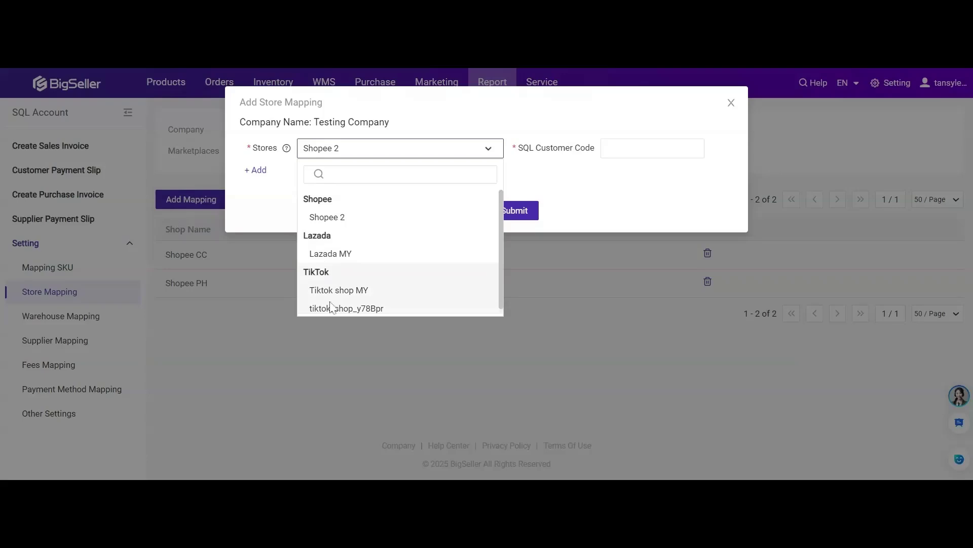
left_click(544, 159)
left_click_drag(517, 148, 595, 147)
left_click(652, 149)
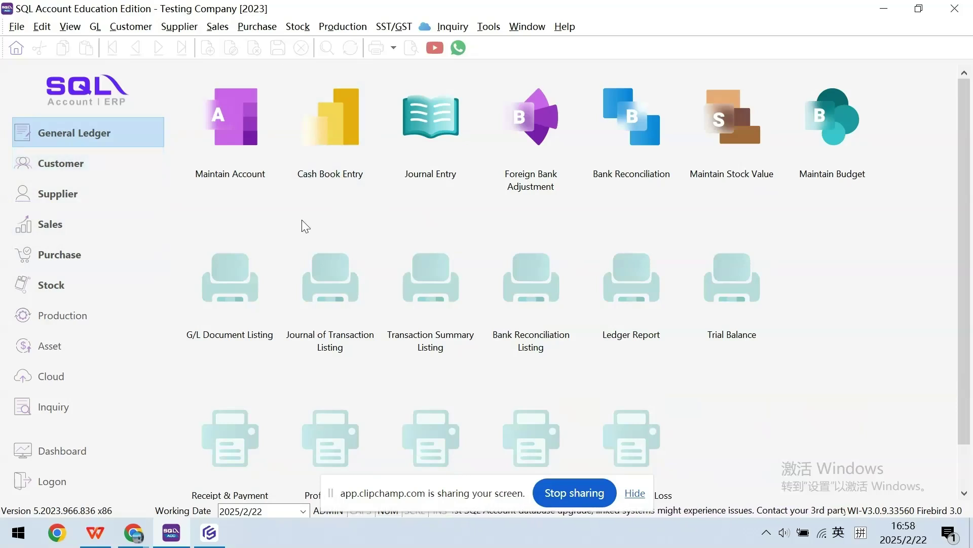
Step: Copy the customer code of A HOME FURNISHING & SERVICE from SQL Account's customer list and submit it in BigSeller as Shopee 2's store mapping
left_click(111, 172)
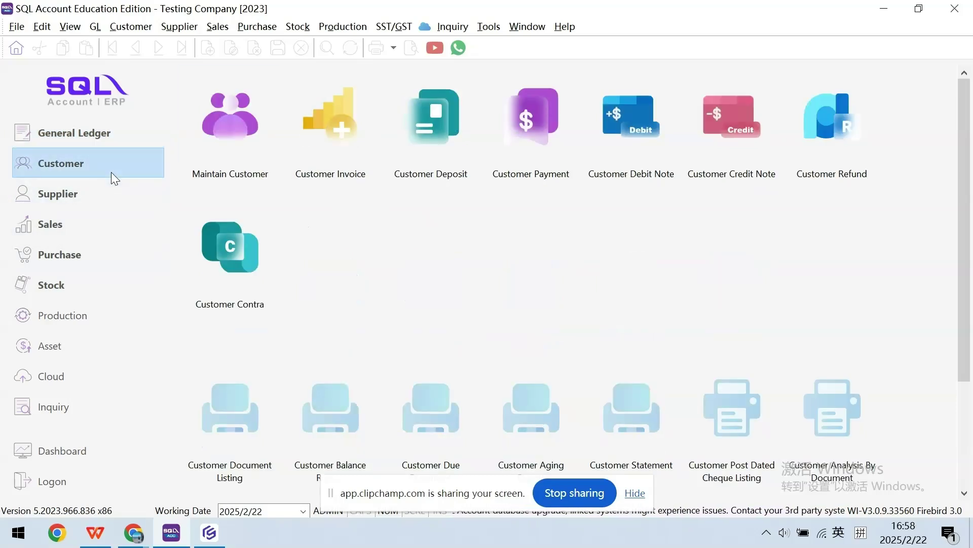
left_click(227, 144)
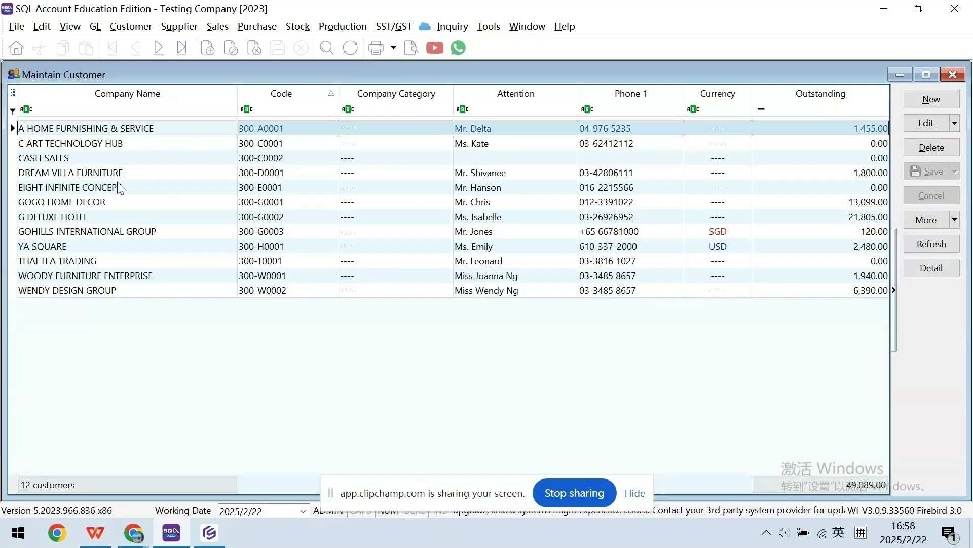
double_click(124, 132)
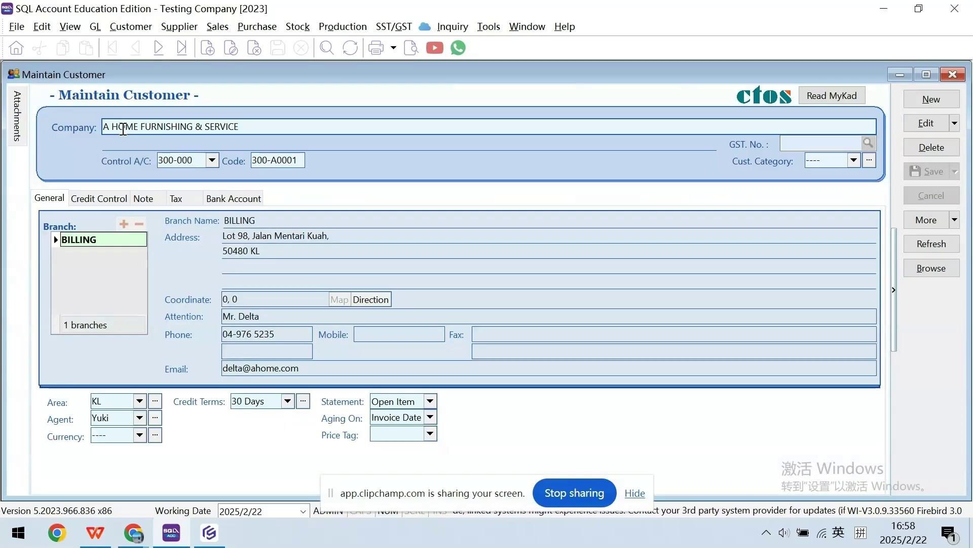
left_click_drag(255, 162, 304, 161)
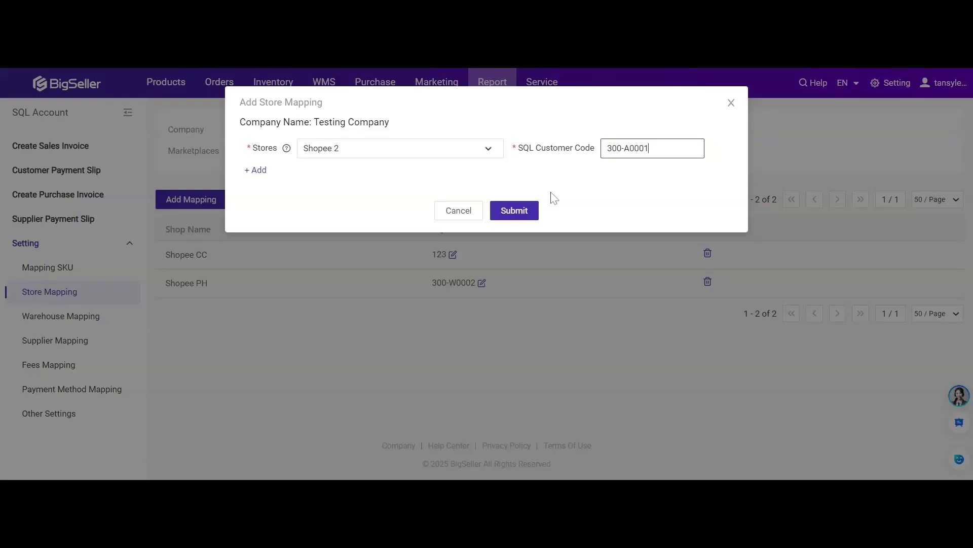
left_click(513, 211)
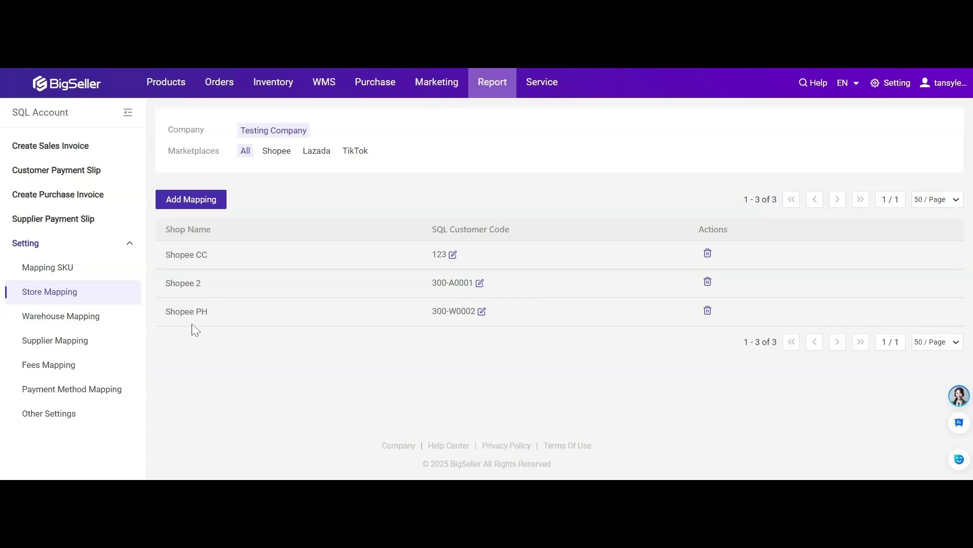
Step: Start a new warehouse mapping for Testing Company with 2nd store as the BigSeller warehouse
left_click(85, 316)
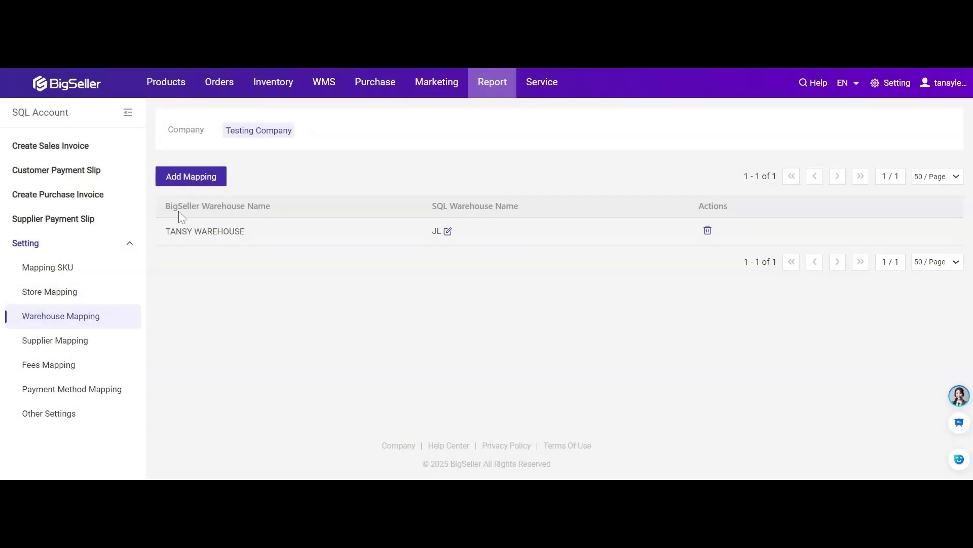
left_click(199, 185)
left_click_drag(254, 148, 370, 155)
left_click(423, 157)
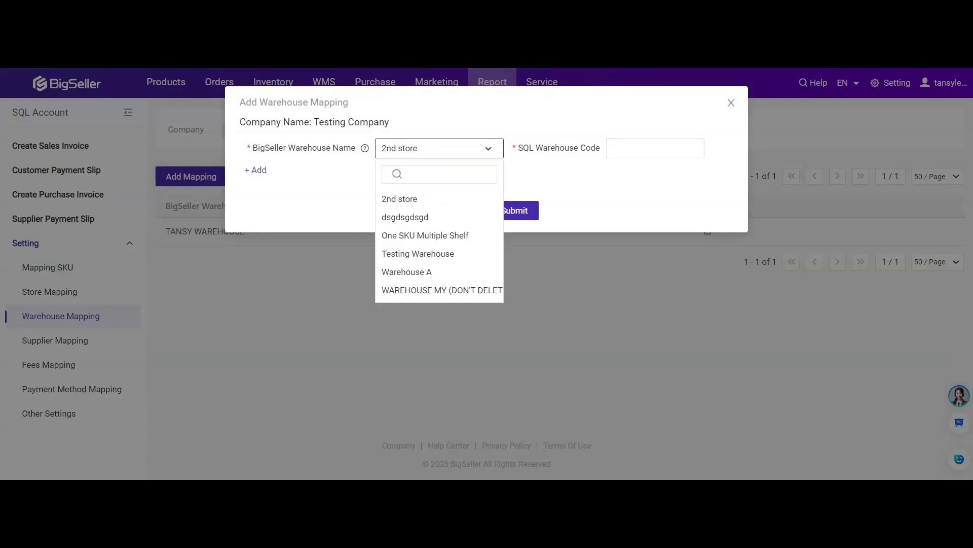
left_click_drag(518, 148, 600, 151)
left_click(599, 175)
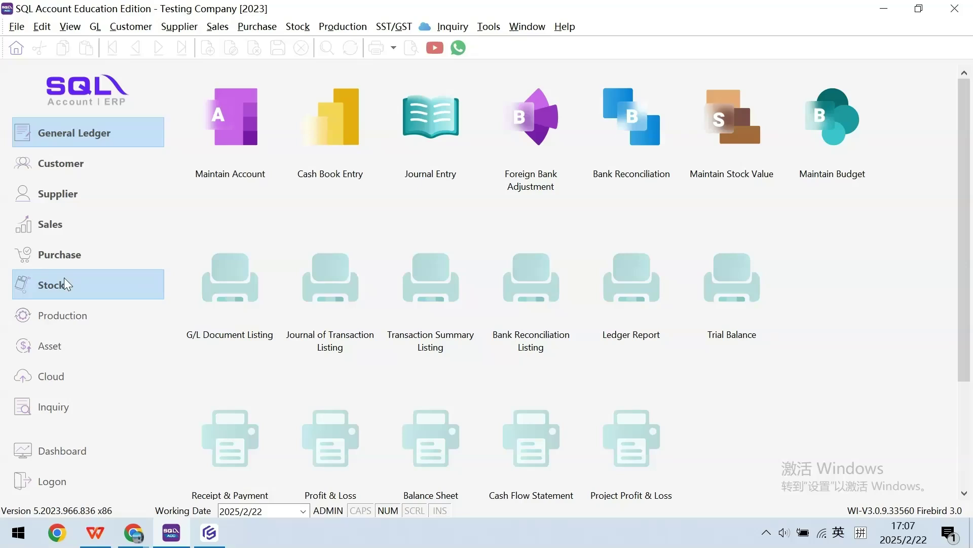
Step: Look up the Johor Bahru location in SQL Account's stock locations and submit its code JB in BigSeller as the 2nd store warehouse mapping
left_click(64, 279)
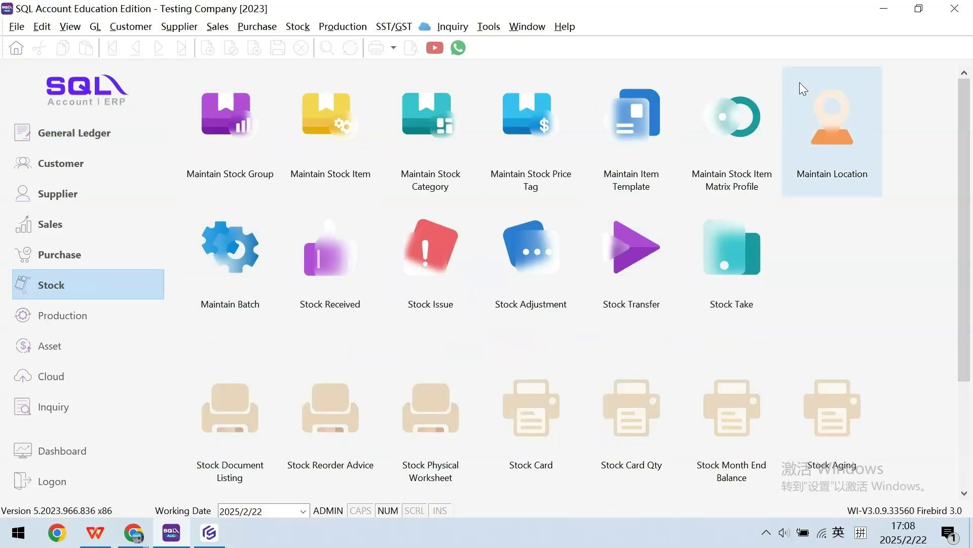
left_click(844, 150)
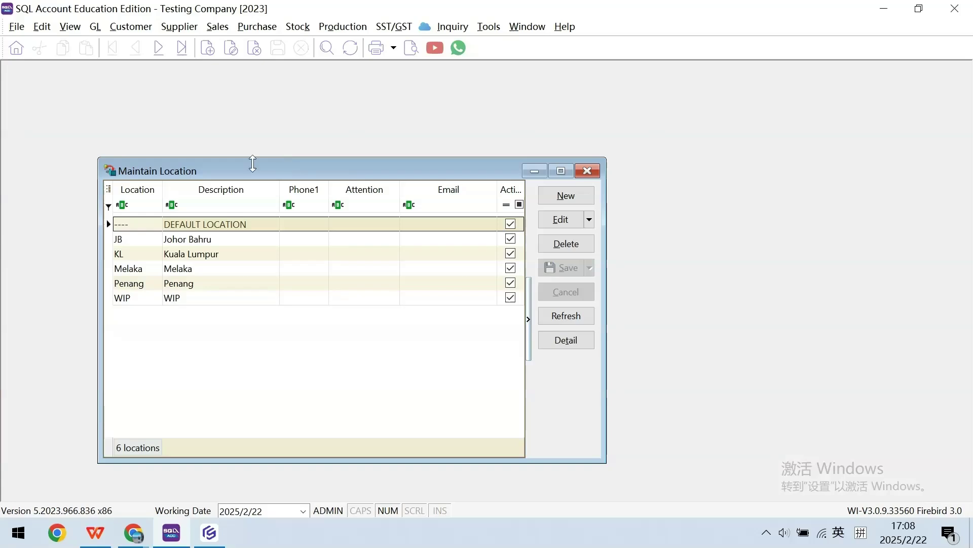
double_click(218, 238)
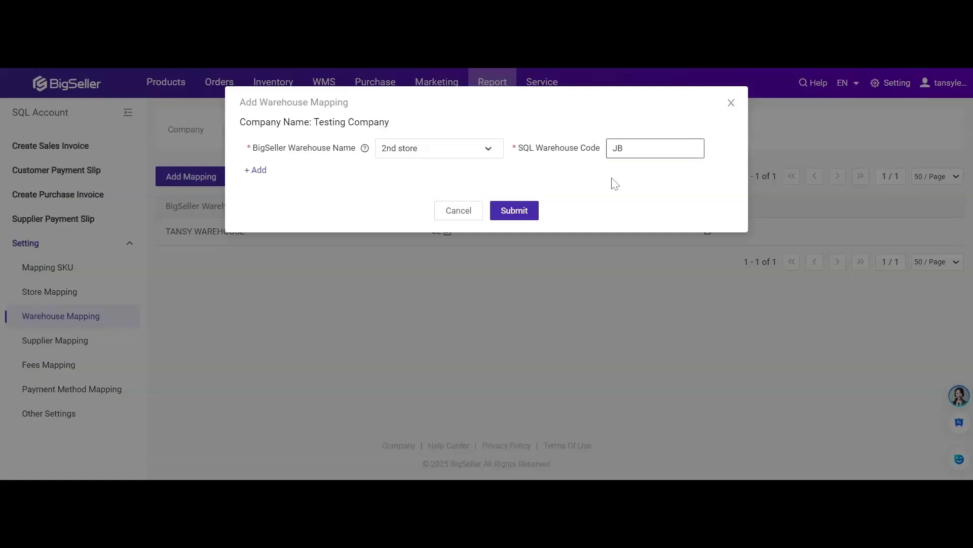
left_click(526, 212)
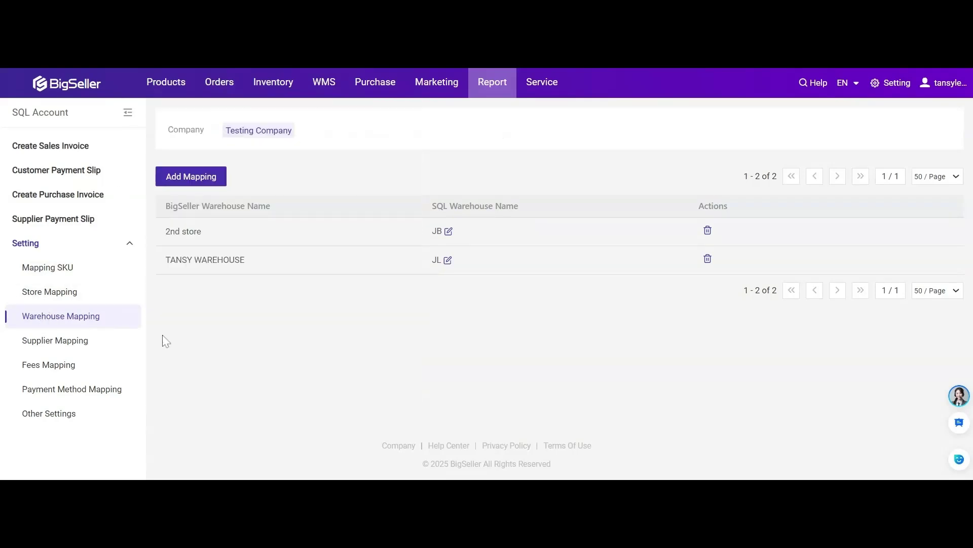
Step: Open a new supplier mapping for supplier 55 and look up ADY INTERNATIONAL PLT's code in SQL Account's supplier list
left_click(98, 343)
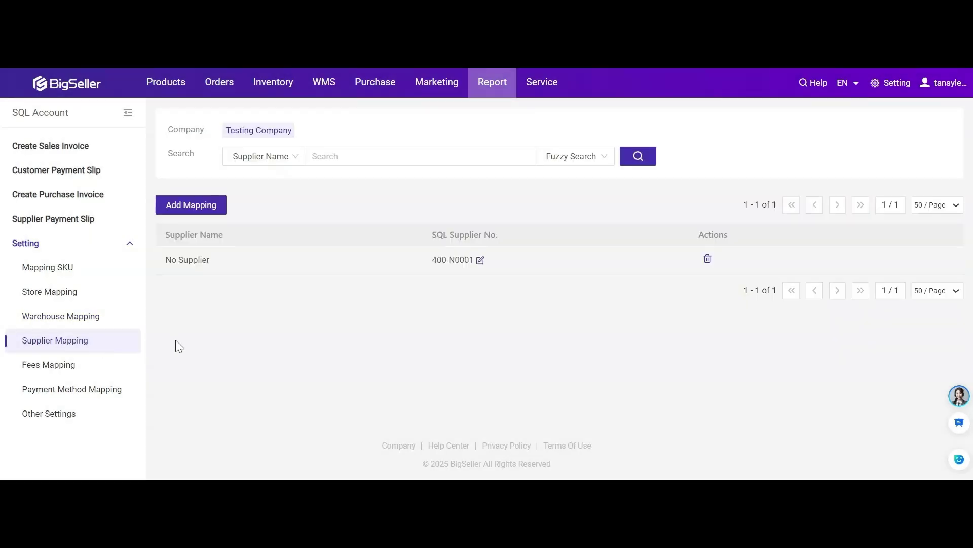
left_click(209, 205)
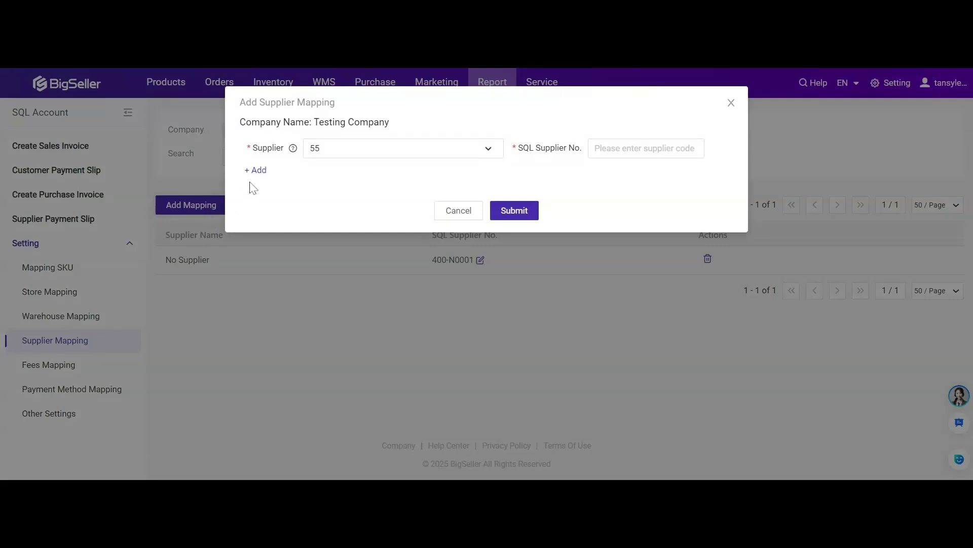
left_click_drag(258, 148, 284, 148)
left_click(340, 153)
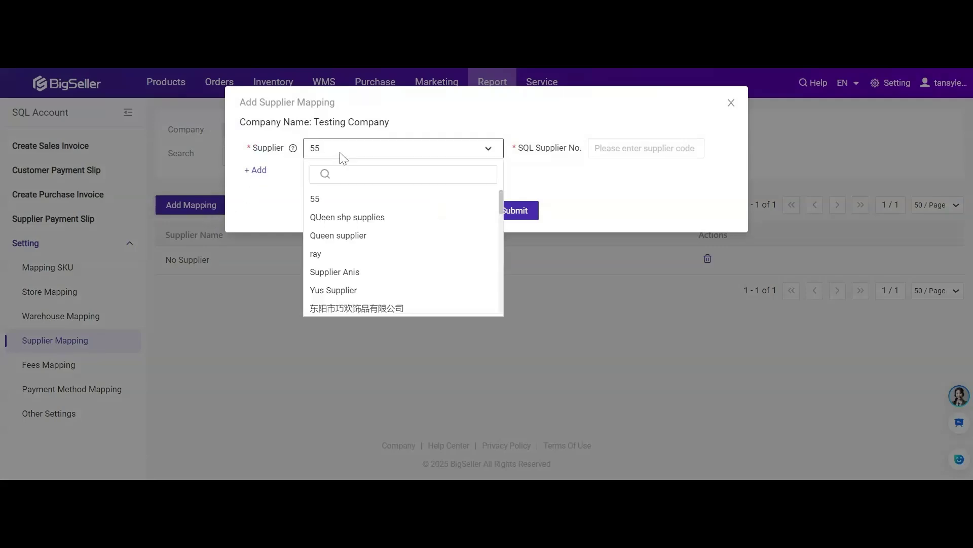
left_click(563, 155)
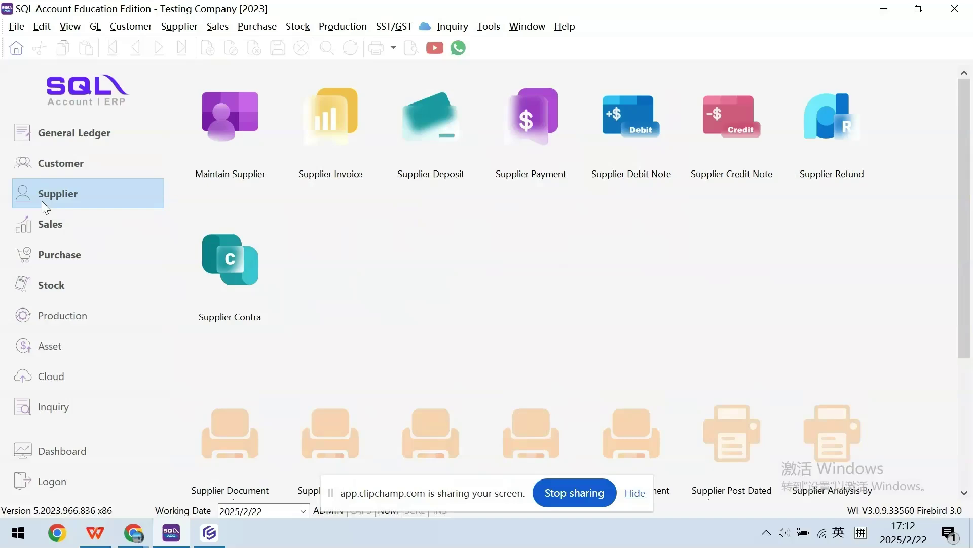
left_click(224, 141)
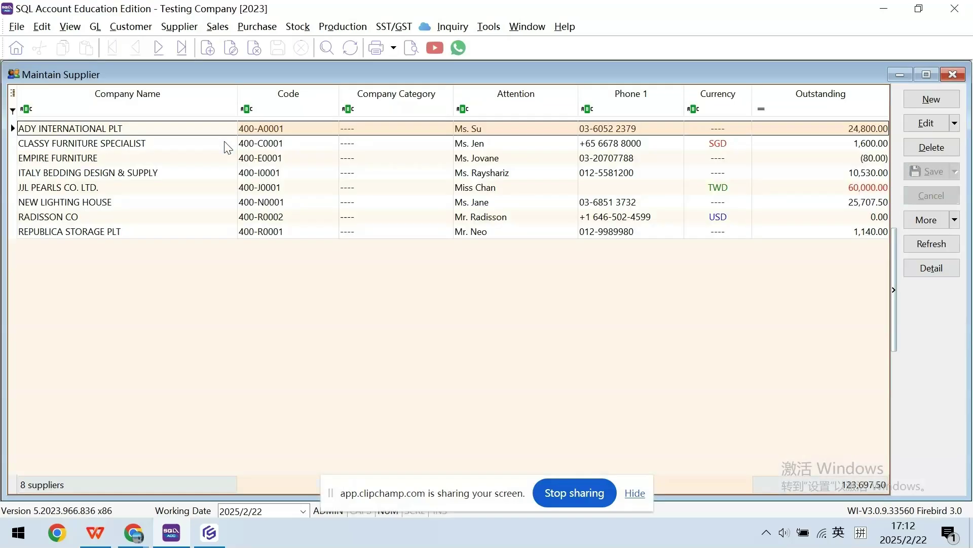
double_click(217, 127)
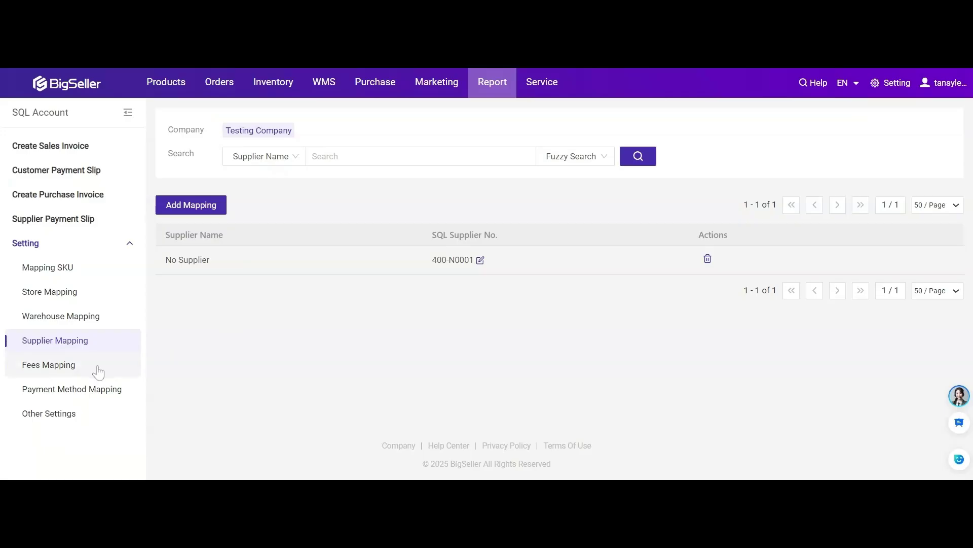
Step: Open the fees mapping settings in BigSeller and review the sales invoice and purchase invoice fee fields
left_click(97, 371)
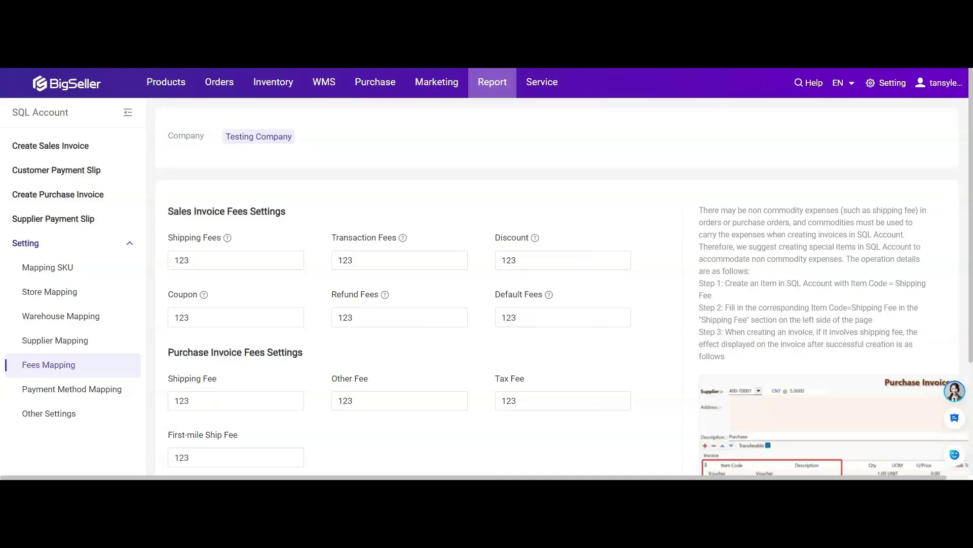
left_click_drag(163, 219, 285, 213)
left_click_drag(168, 353, 303, 353)
left_click(379, 353)
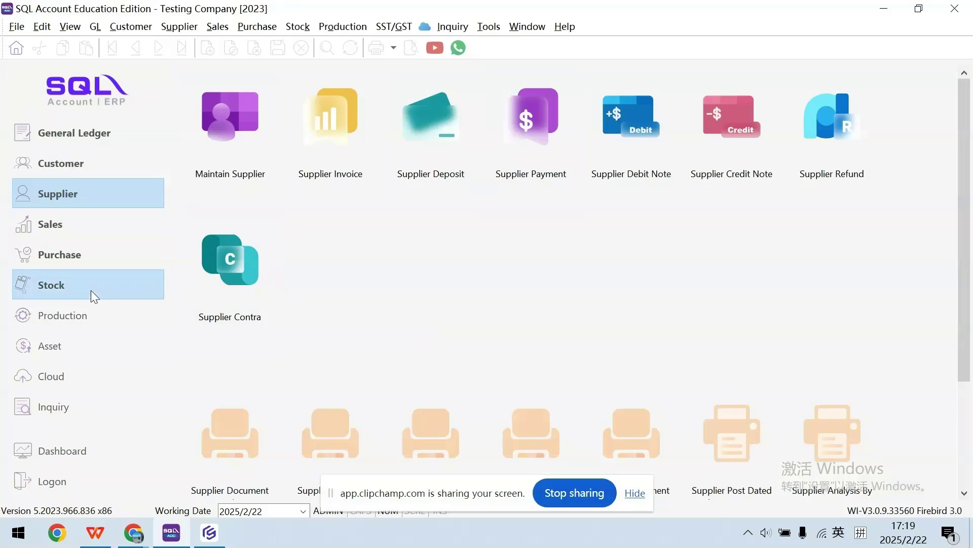
Step: Switch to SQL Account and check the stock item list for fee items such as Discount
left_click(91, 292)
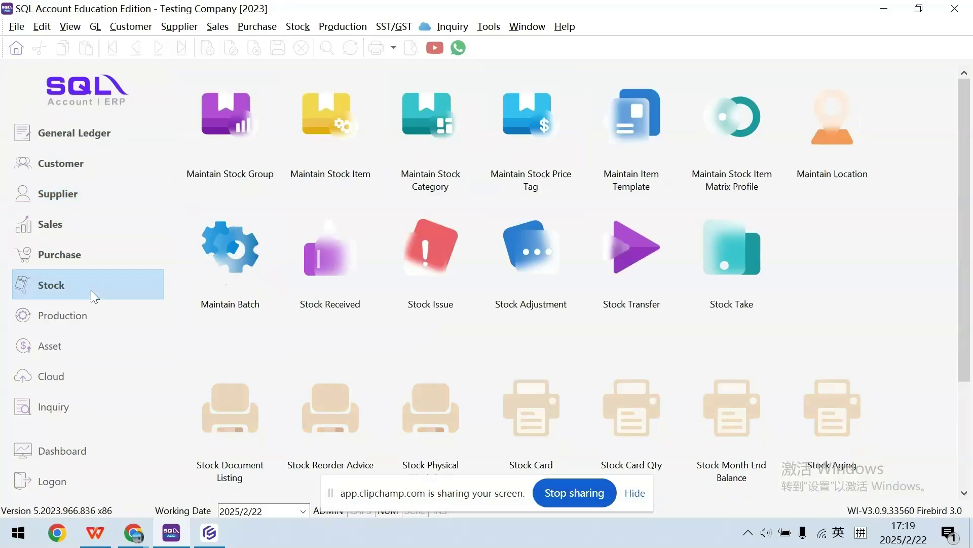
left_click(351, 161)
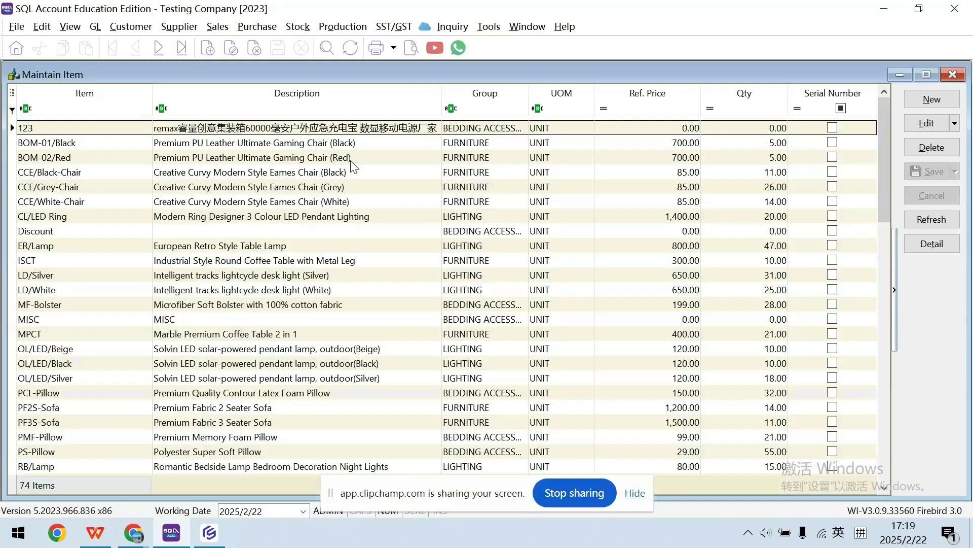
left_click(77, 233)
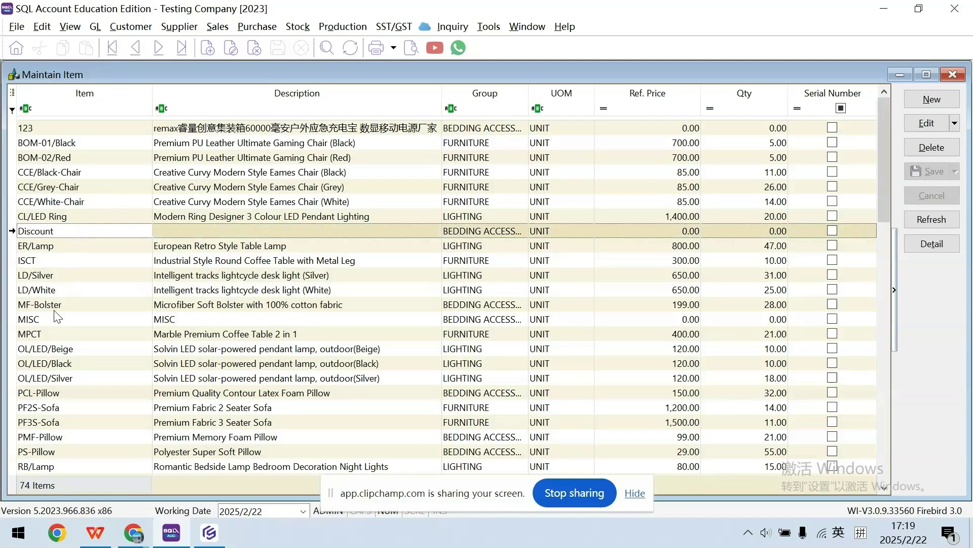
scroll(52, 413, "down", 8)
left_click(53, 412)
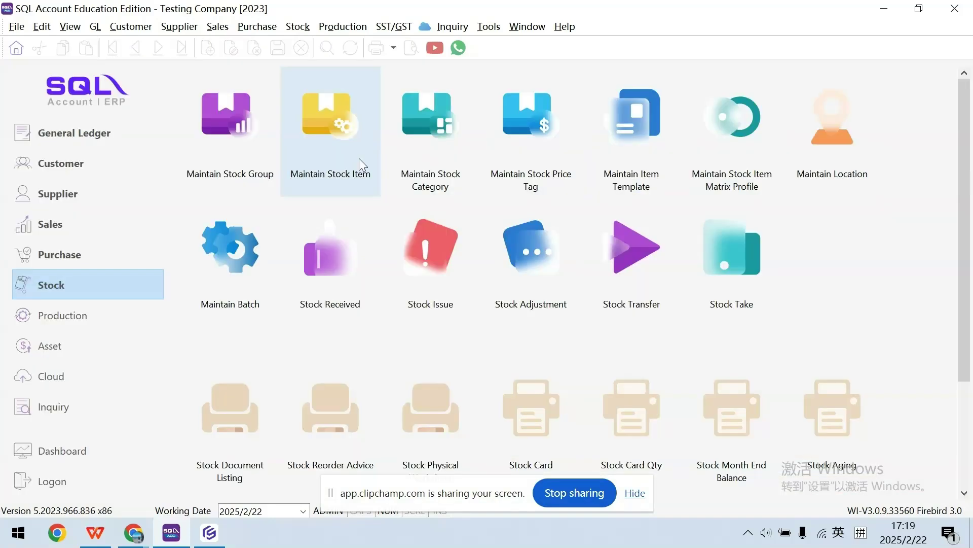
Step: Start a new stock item in SQL Account and enter Transca as its code
left_click(359, 158)
left_click(928, 100)
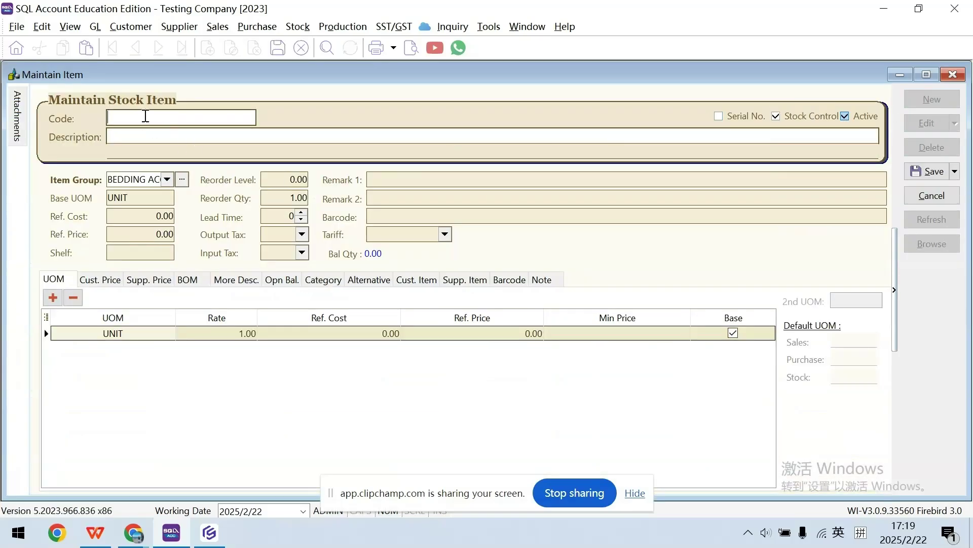
type("Transca")
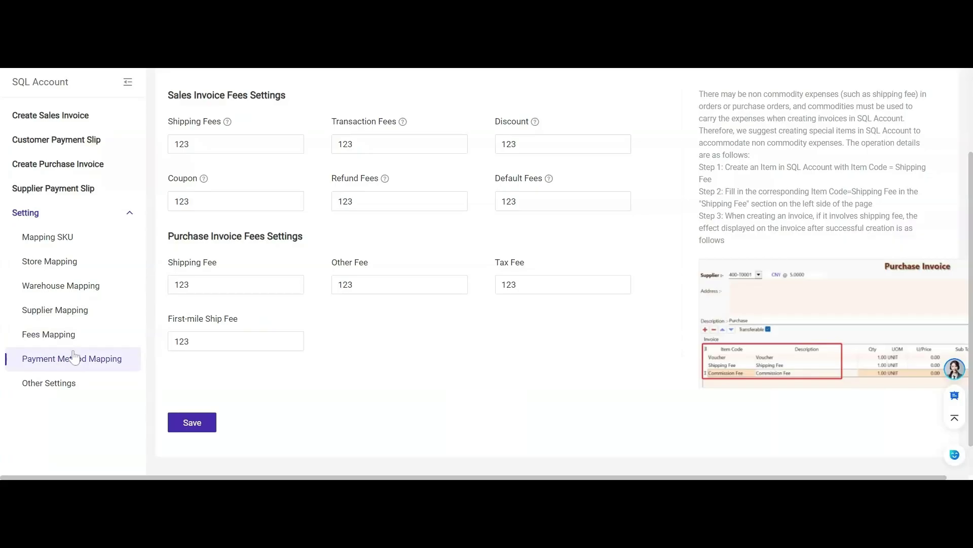
Step: Switch to BigSeller's payment method mappings and start a new mapping for Testing Company, ready for the account description
left_click(77, 355)
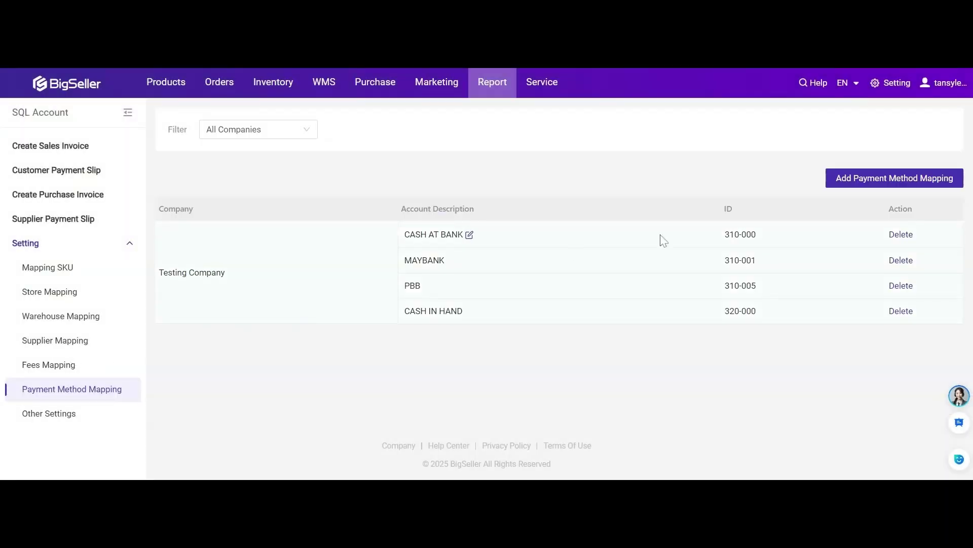
left_click(858, 176)
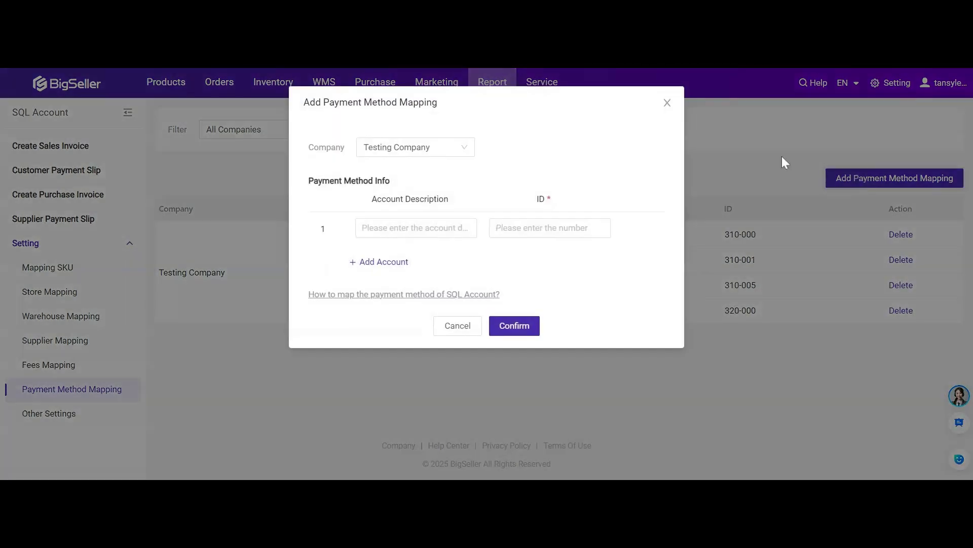
left_click(437, 147)
left_click(428, 228)
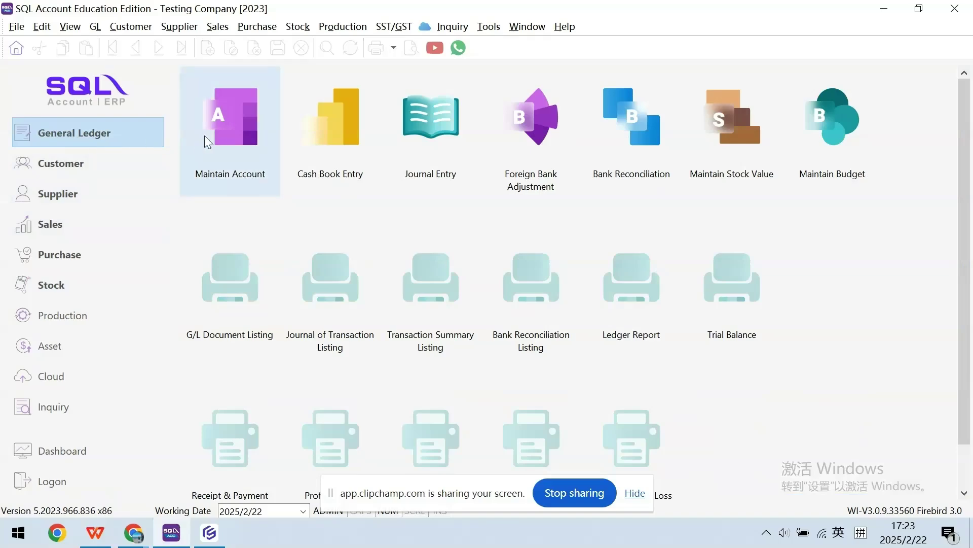
Step: Open SQL Account's chart of accounts and inspect the MAYBANK account's GL code and description under CASH AT BANK
left_click(214, 137)
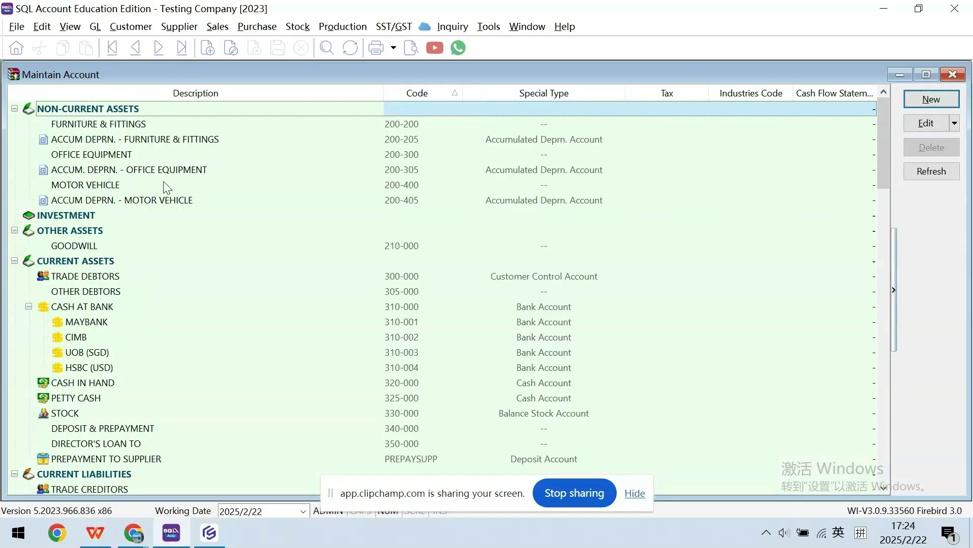
left_click(101, 307)
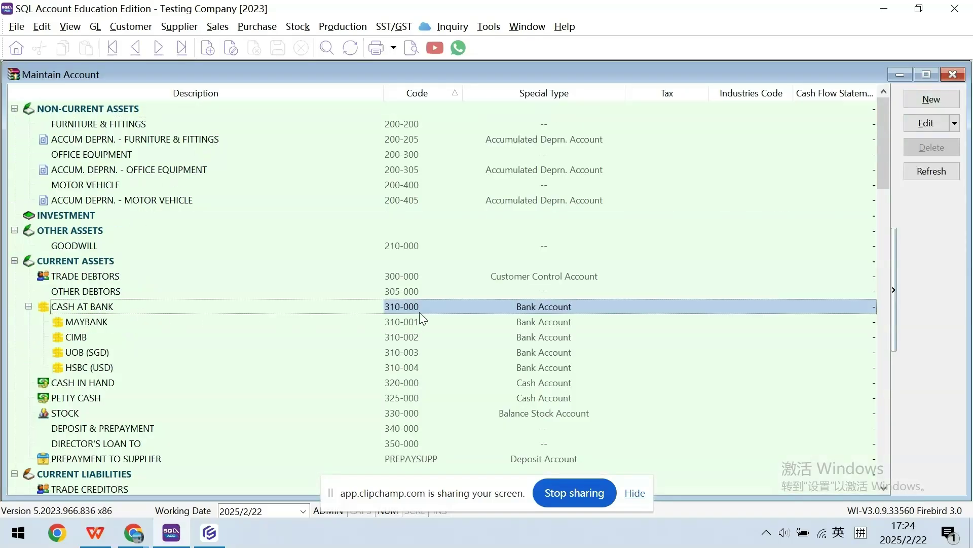
double_click(410, 323)
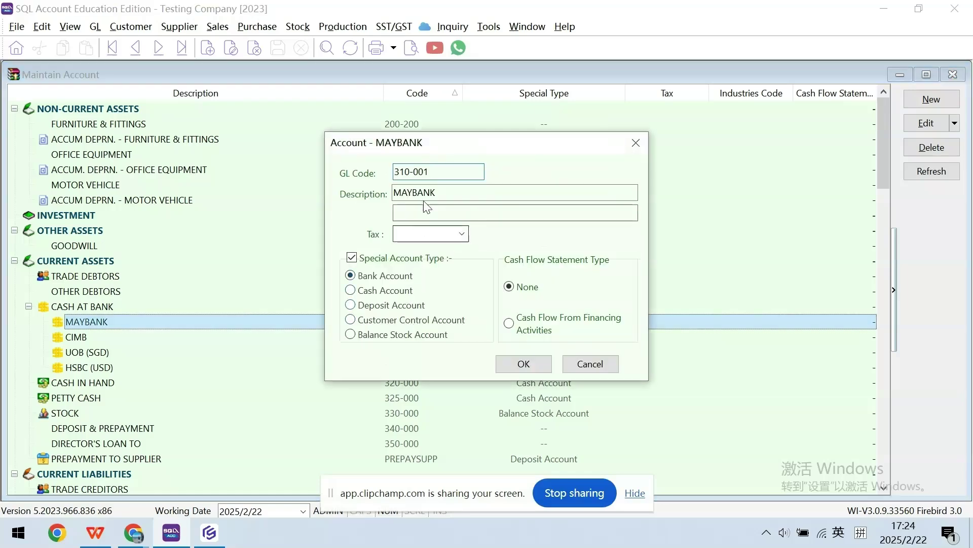
Step: Select the description text MAYBANK in the open account record
left_click_drag(447, 197, 373, 192)
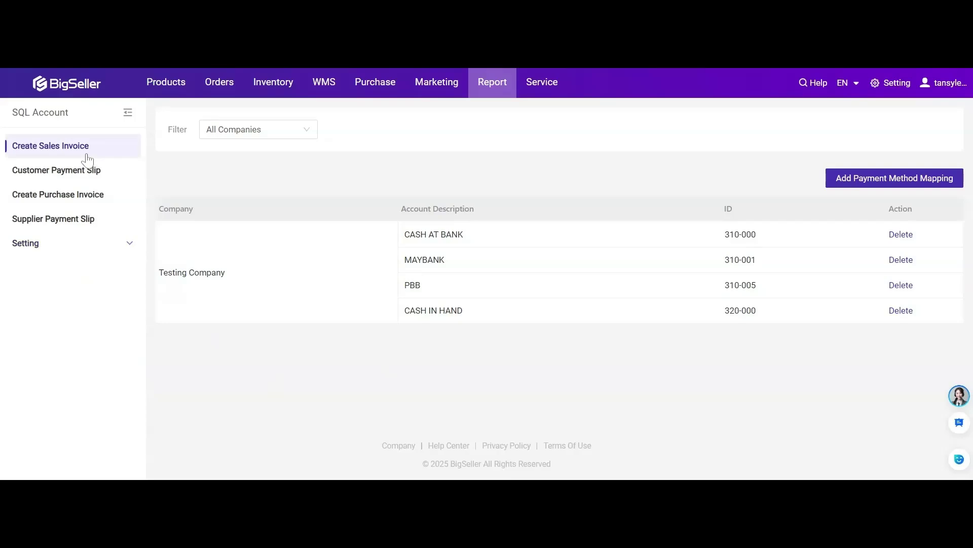
Step: Switch to BigSeller's sales invoice creation page and review the To Create and Create Successfully lists
left_click(87, 152)
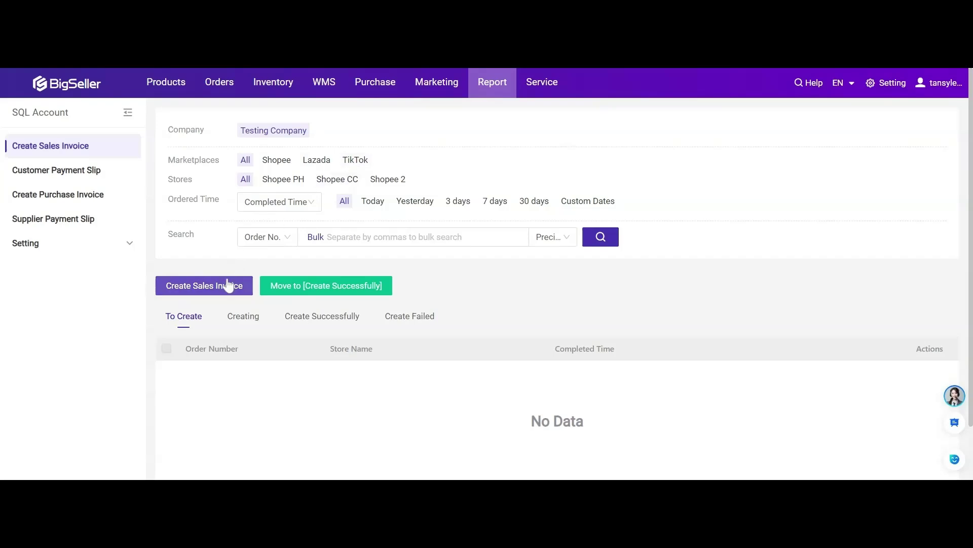
left_click(348, 318)
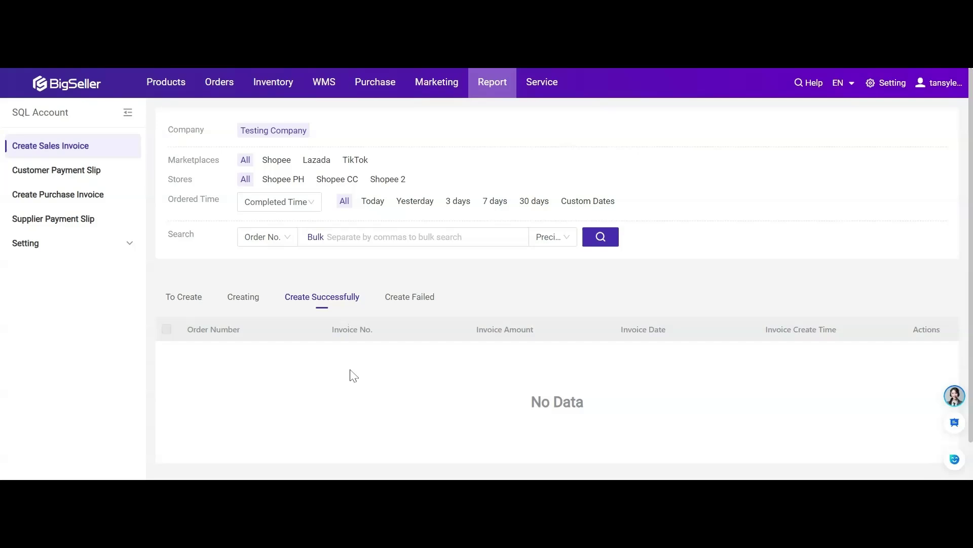
left_click(192, 302)
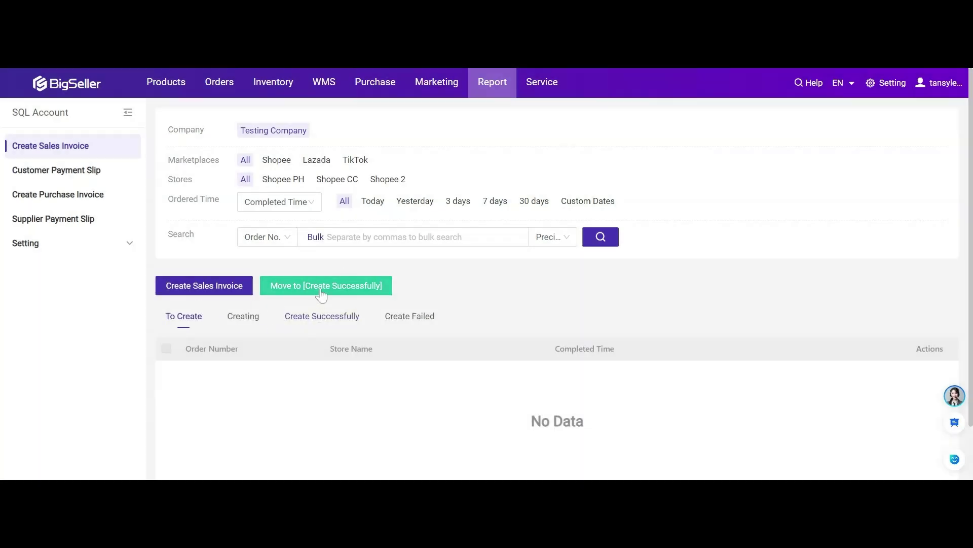
left_click(321, 317)
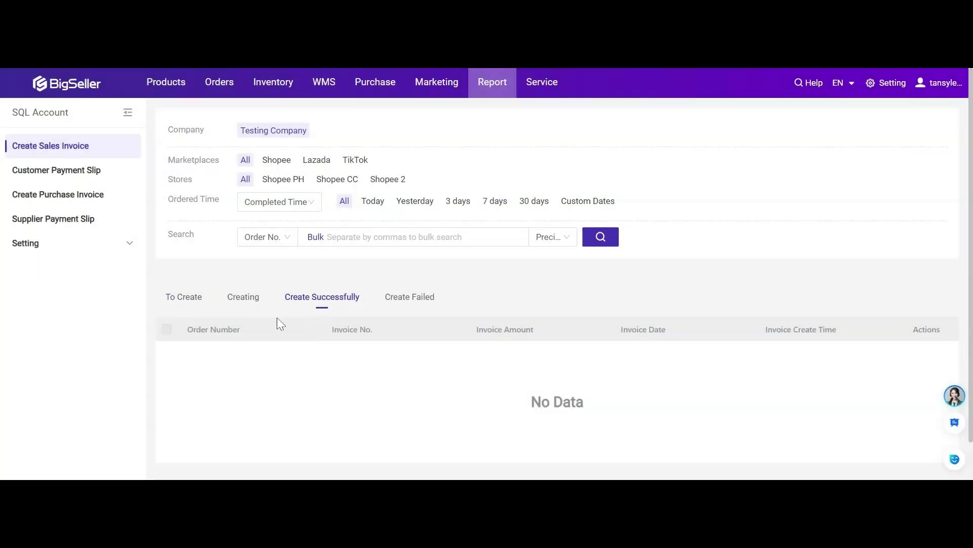
Step: Review BigSeller's customer payment slip, purchase invoice creation and supplier payment slip pages for SQL Account
left_click(117, 186)
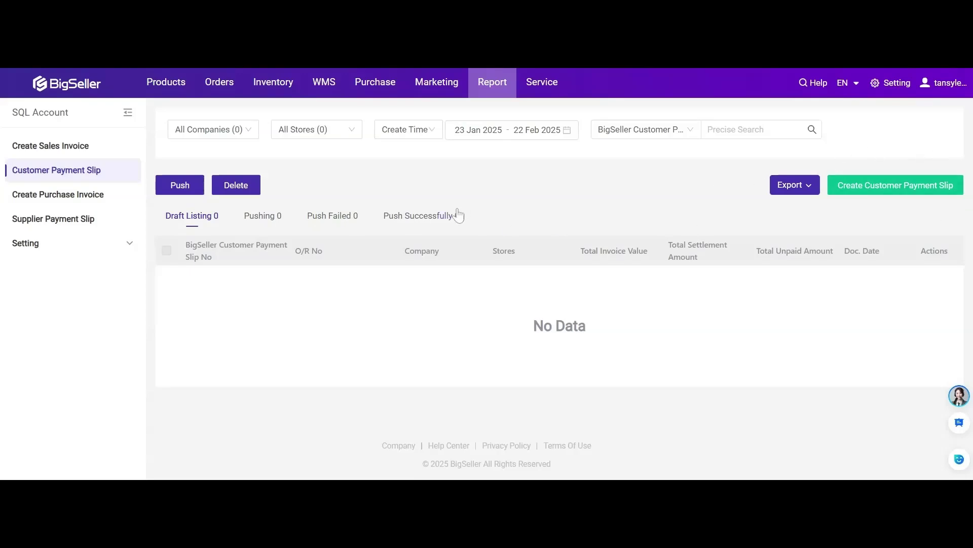
left_click(86, 203)
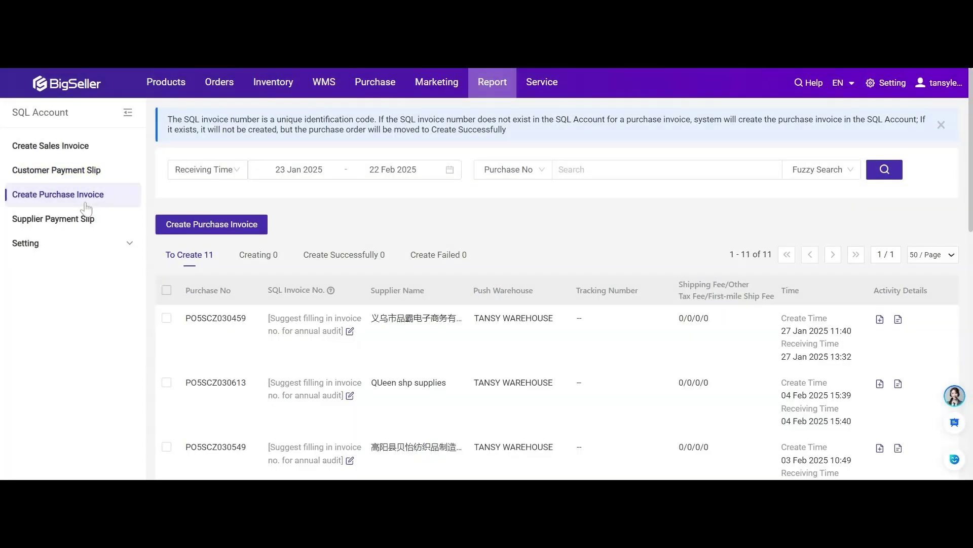
left_click(95, 221)
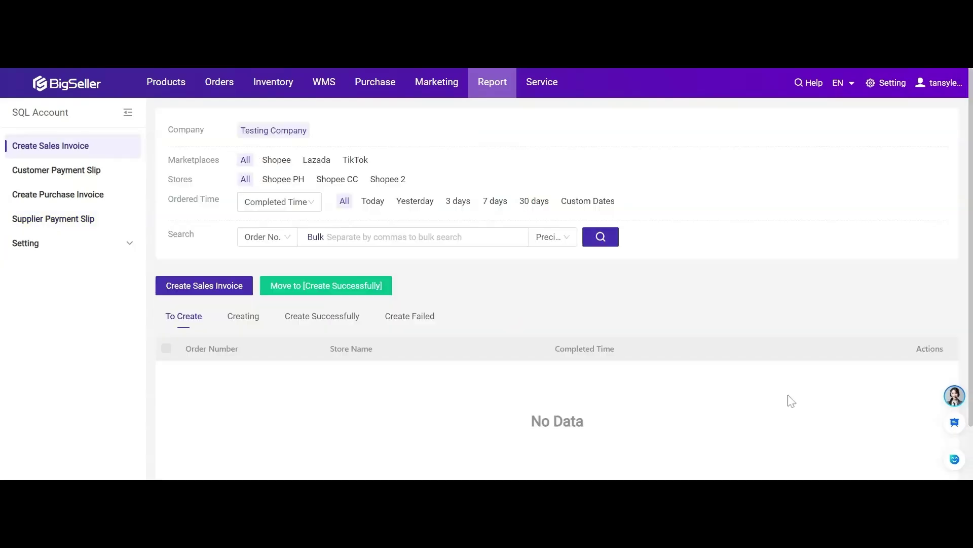
Step: Open BigSeller's free training request form, set the country to Malaysia and review the remaining fields
mouse_move(956, 405)
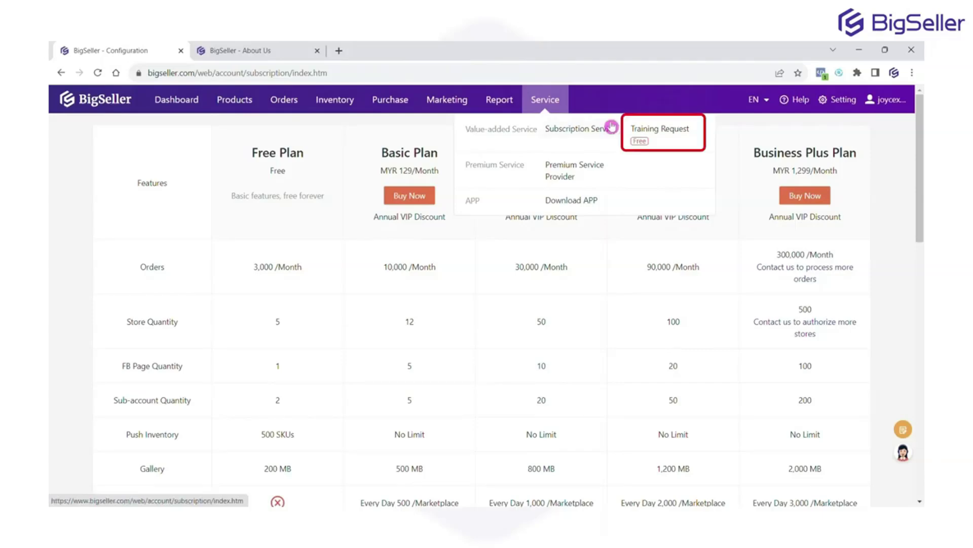
left_click(643, 133)
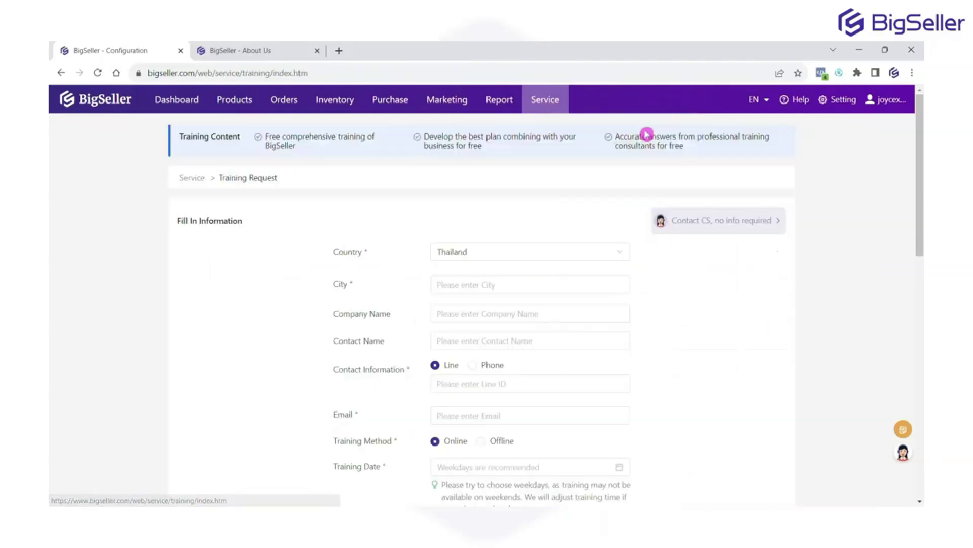
left_click(614, 253)
left_click(613, 293)
scroll(647, 302, "down", 2)
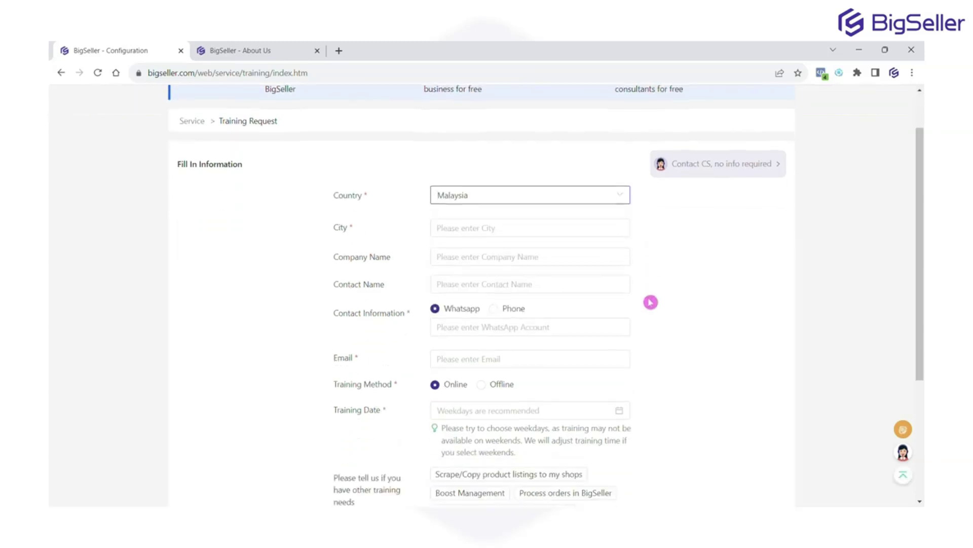
scroll(653, 201, "down", 2)
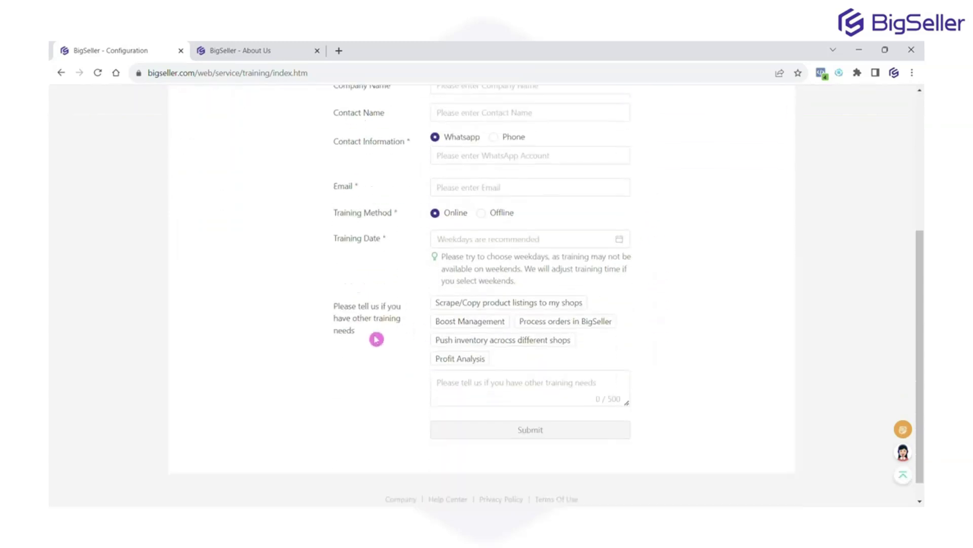